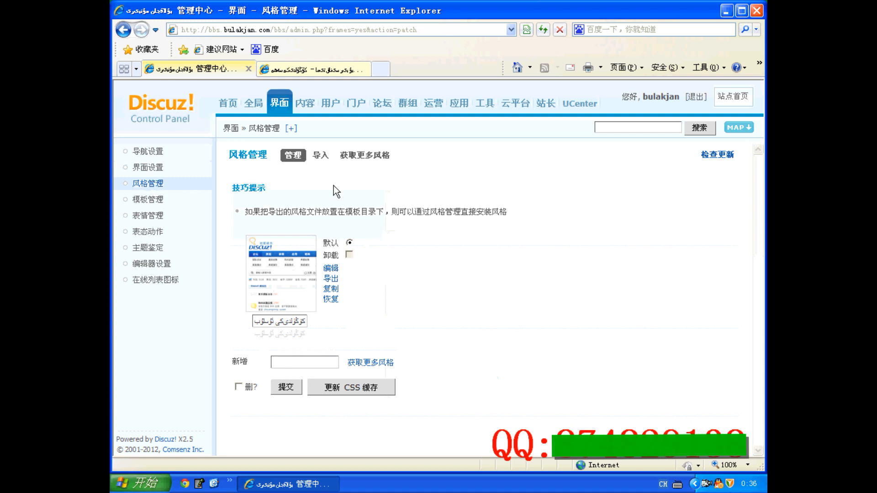
- Look at the style import form and its file chooser, and close the chooser without selecting a file
{"action": "left_click", "coordinate": [315, 154]}
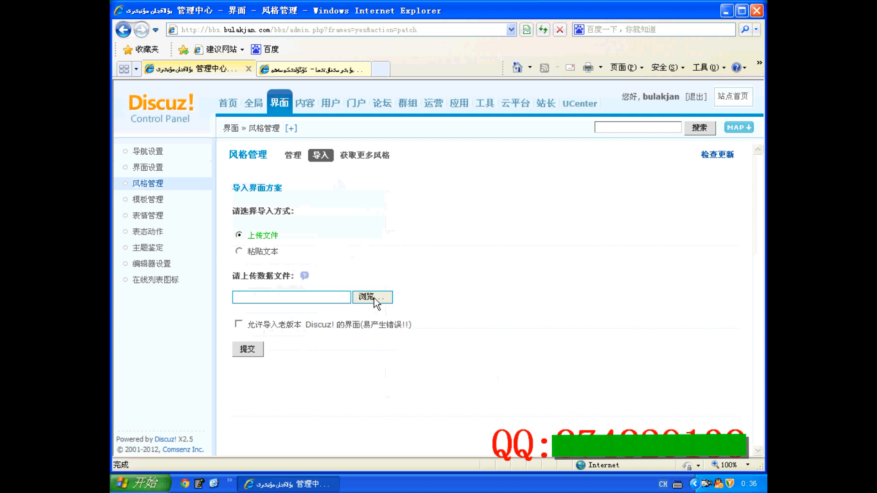
{"action": "left_click", "coordinate": [373, 297]}
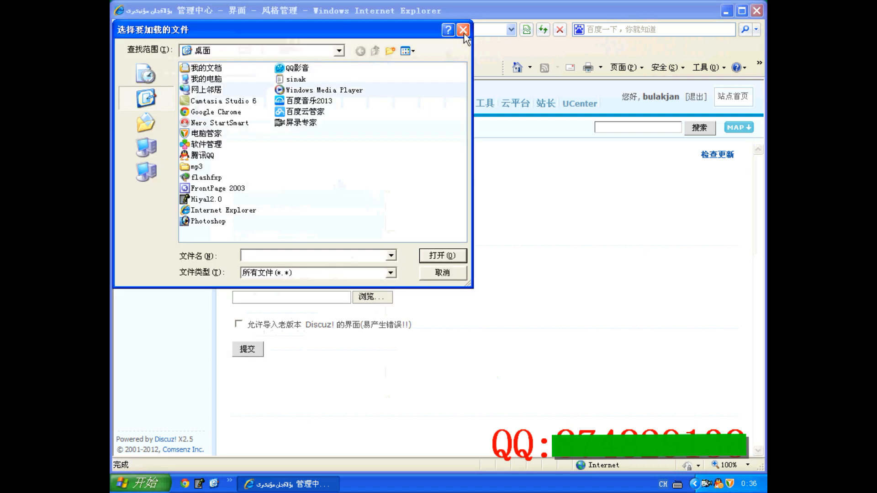
{"action": "left_click", "coordinate": [463, 30]}
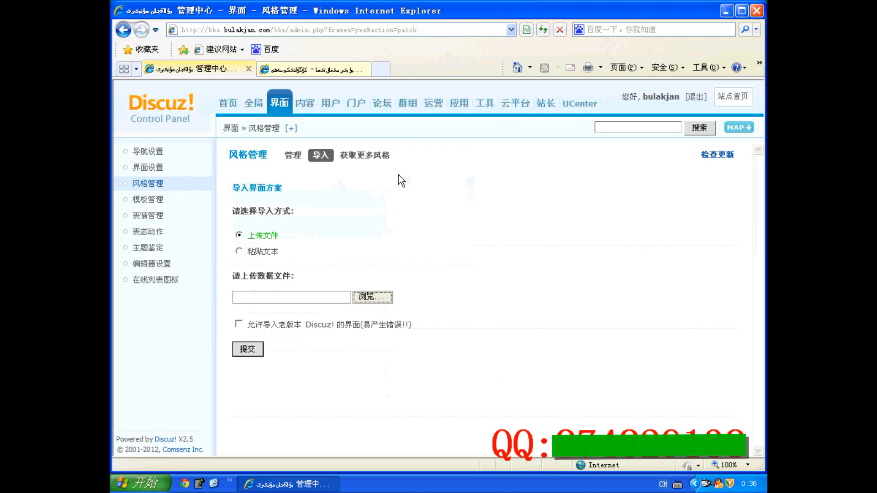
- Browse the Discuz! application centre for more styles, down to its templates section
{"action": "left_click", "coordinate": [364, 156]}
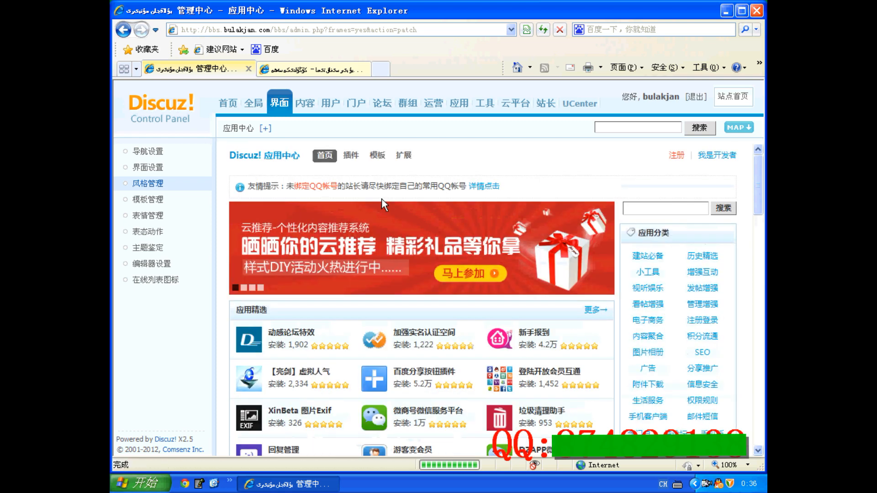
{"action": "scroll", "coordinate": [382, 198], "scroll_direction": "down", "scroll_amount": 4}
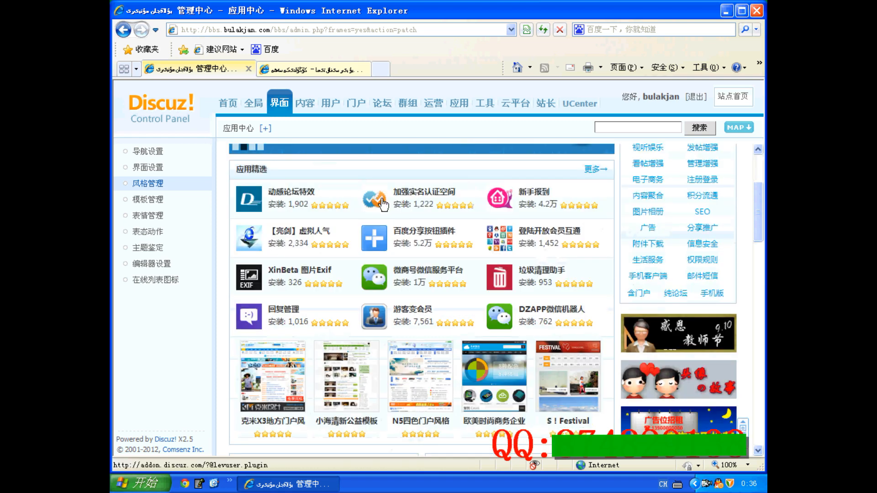
{"action": "scroll", "coordinate": [382, 198], "scroll_direction": "down", "scroll_amount": 1}
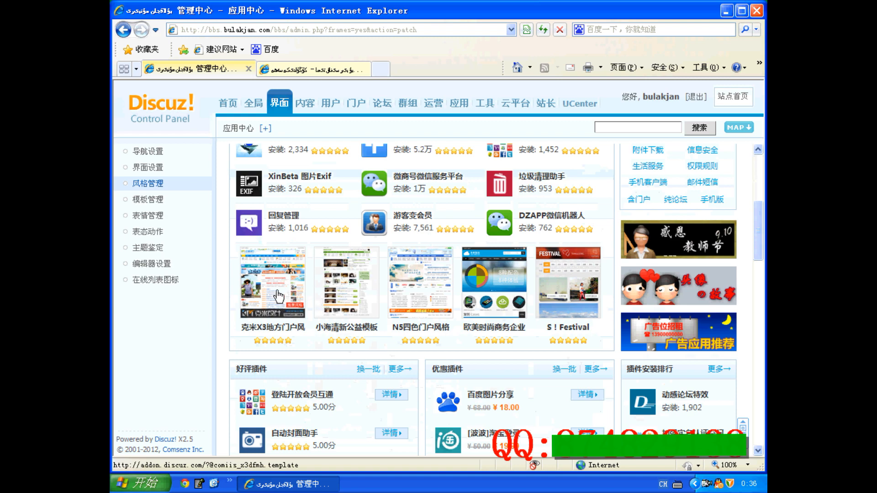
{"action": "scroll", "coordinate": [279, 297], "scroll_direction": "down", "scroll_amount": 9}
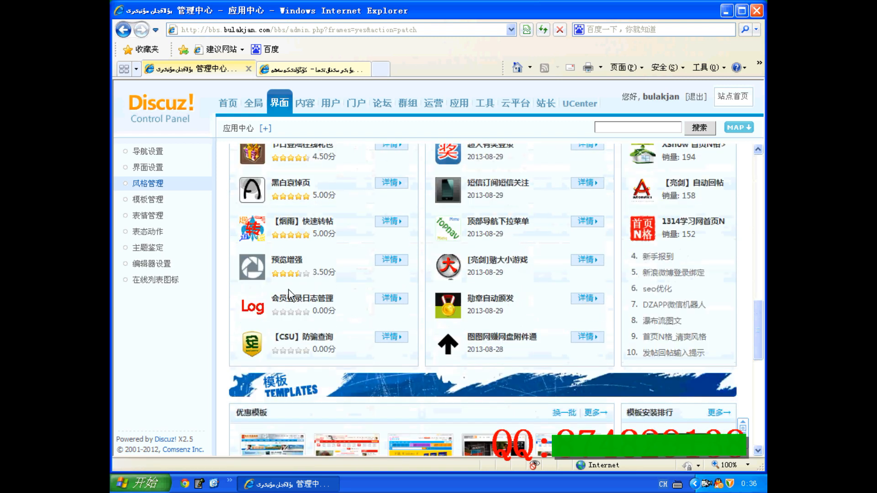
{"action": "scroll", "coordinate": [289, 296], "scroll_direction": "down", "scroll_amount": 2}
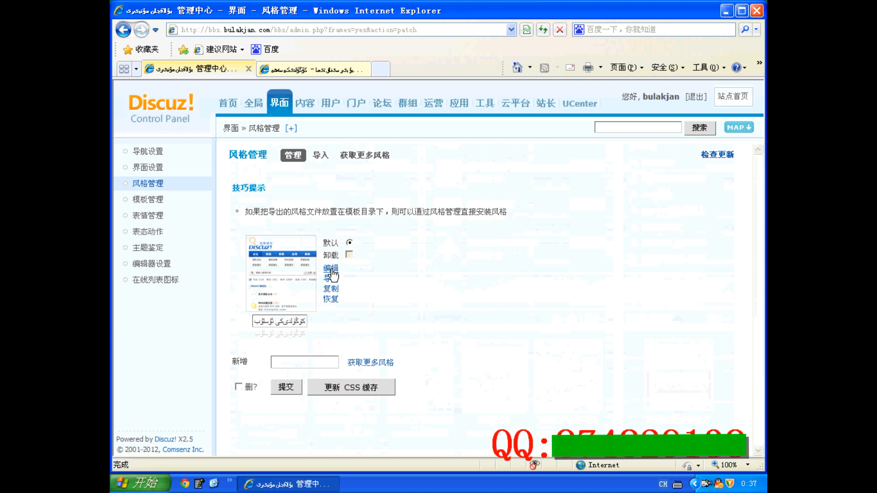
- Open the installed style for editing and set its default colour scheme (默认配色) to 橙
{"action": "left_click", "coordinate": [331, 271]}
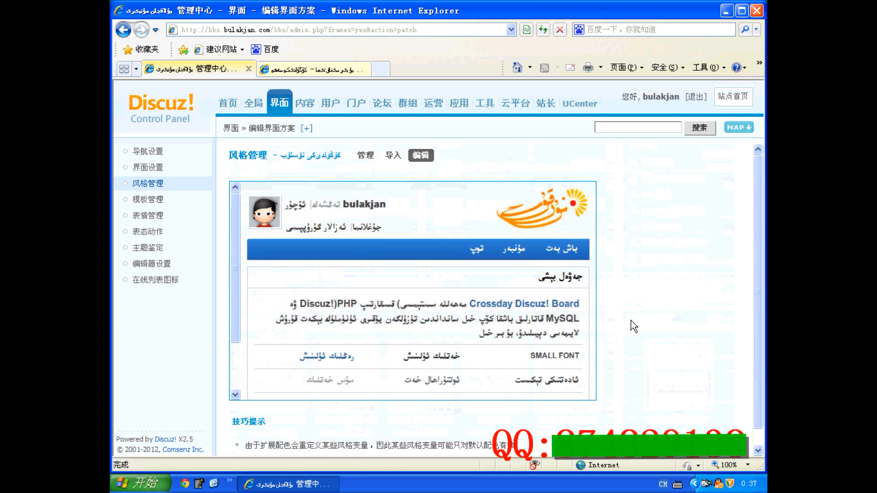
{"action": "scroll", "coordinate": [627, 323], "scroll_direction": "down", "scroll_amount": 5}
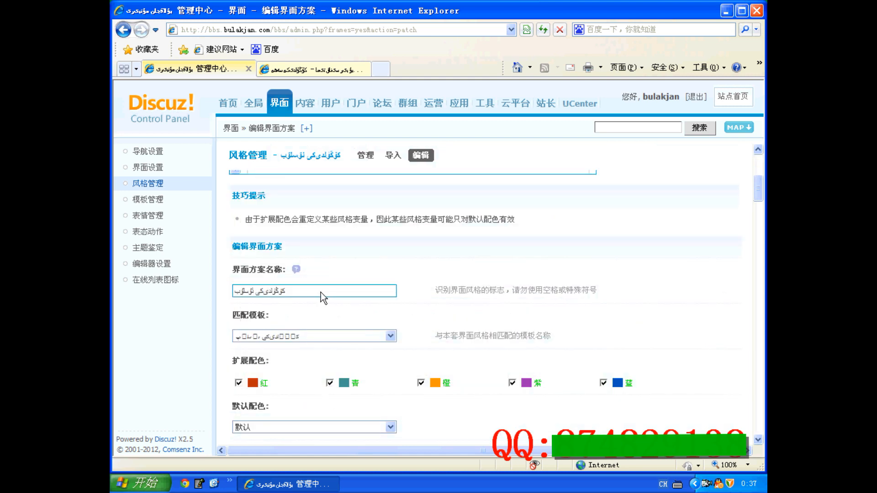
{"action": "scroll", "coordinate": [320, 292], "scroll_direction": "down", "scroll_amount": 3}
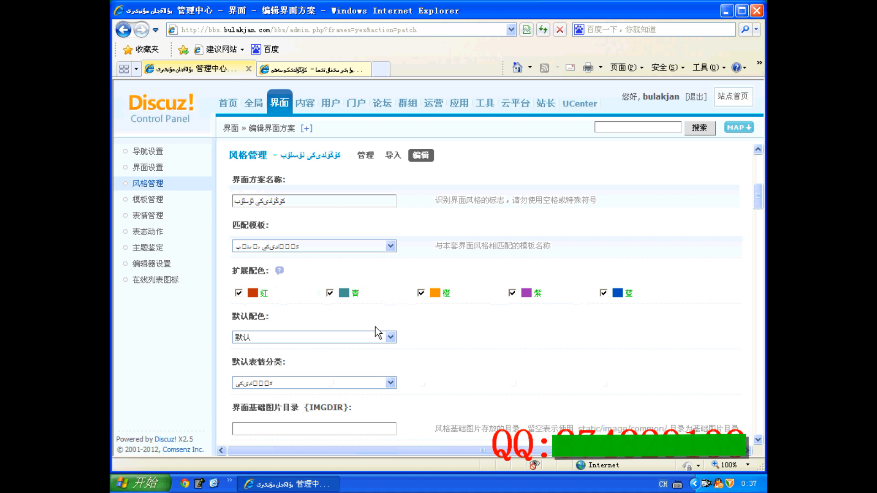
{"action": "left_click", "coordinate": [390, 337]}
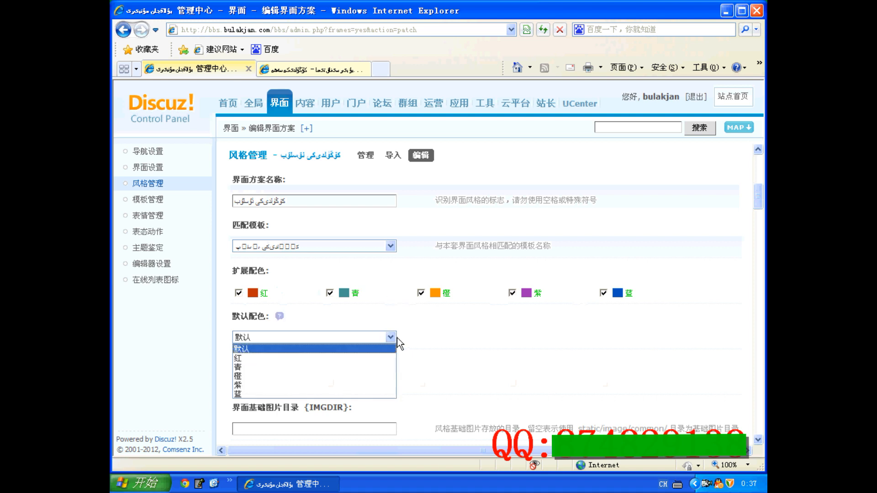
{"action": "left_click", "coordinate": [345, 374]}
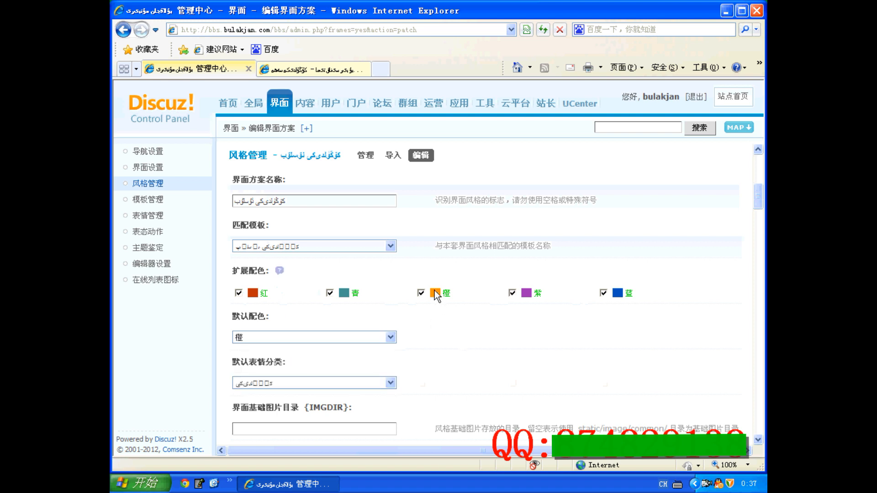
- Look through the remaining style variables down to the custom template variables, and submit the edited style
{"action": "scroll", "coordinate": [420, 341], "scroll_direction": "down", "scroll_amount": 4}
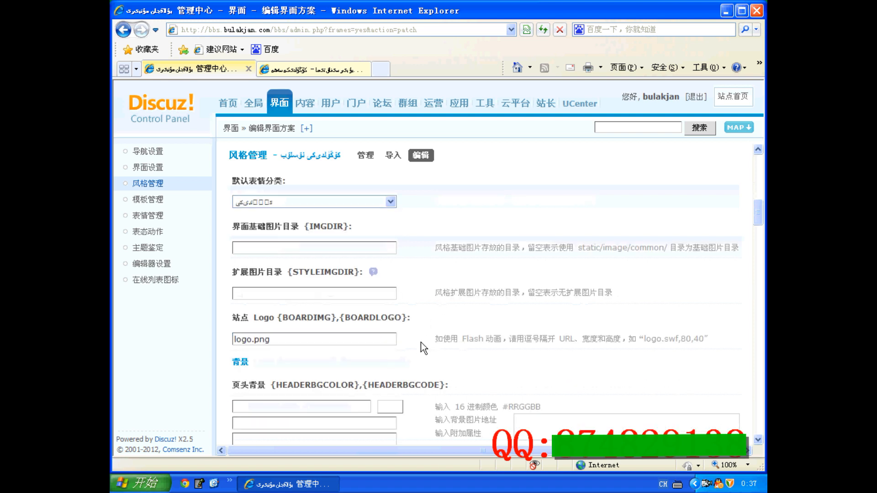
{"action": "scroll", "coordinate": [418, 339], "scroll_direction": "down", "scroll_amount": 12}
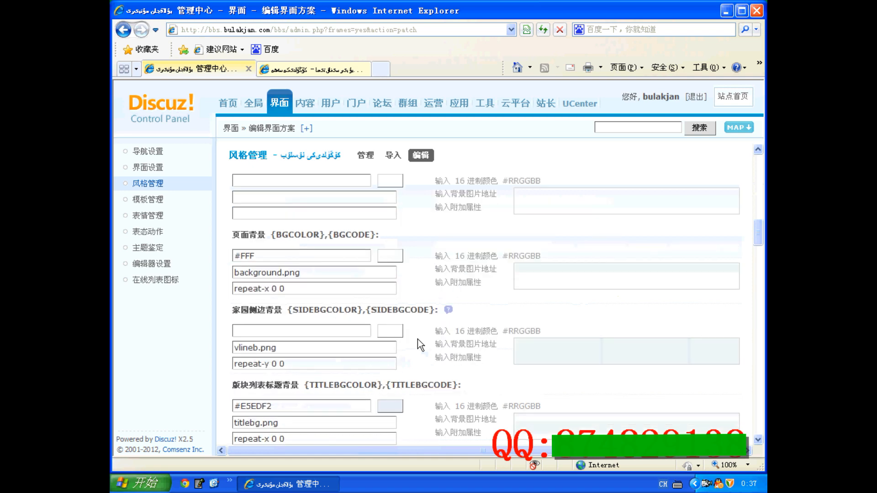
{"action": "scroll", "coordinate": [418, 339], "scroll_direction": "down", "scroll_amount": 15}
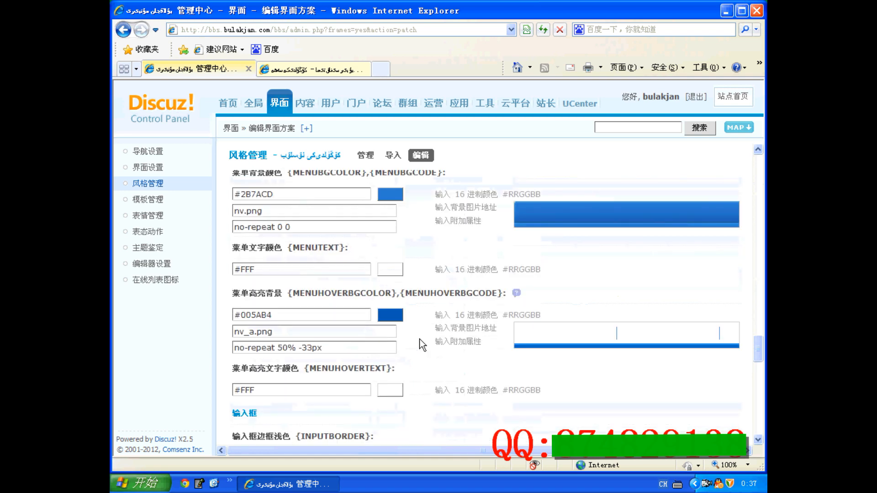
{"action": "scroll", "coordinate": [414, 347], "scroll_direction": "up", "scroll_amount": 15}
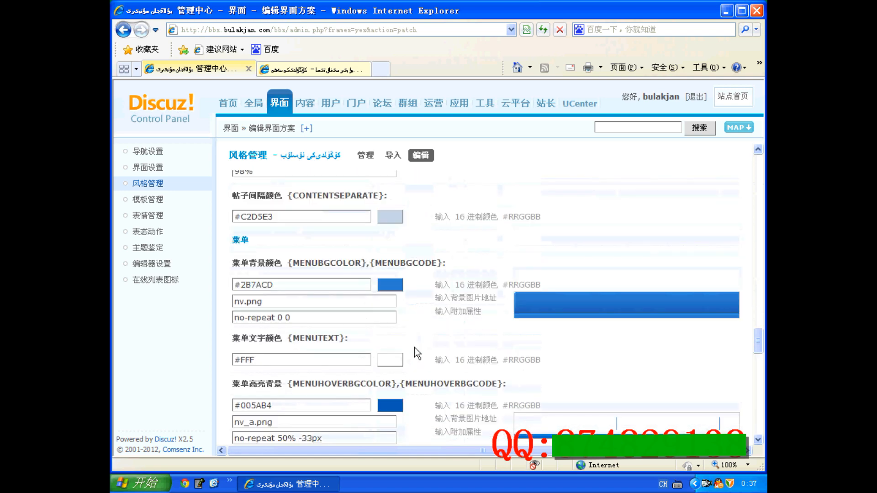
{"action": "scroll", "coordinate": [415, 347], "scroll_direction": "up", "scroll_amount": 5}
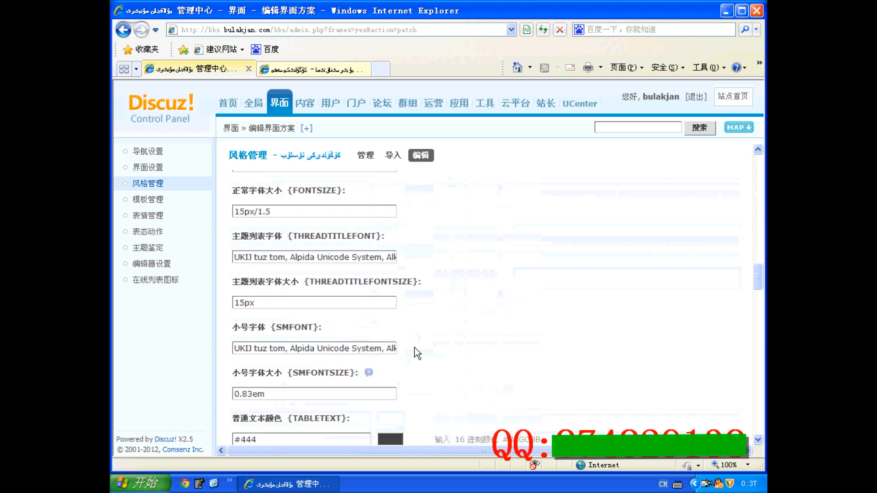
{"action": "scroll", "coordinate": [406, 365], "scroll_direction": "down", "scroll_amount": 10}
{"action": "scroll", "coordinate": [404, 364], "scroll_direction": "down", "scroll_amount": 10}
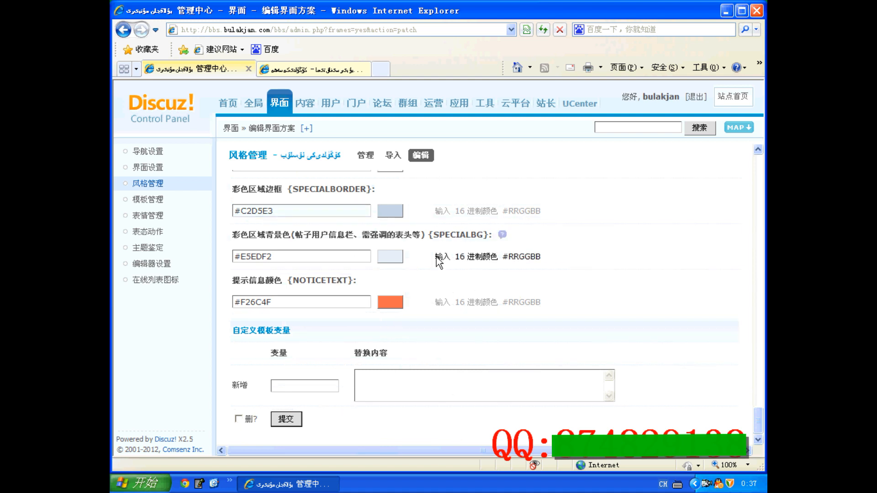
{"action": "left_click", "coordinate": [367, 256]}
{"action": "left_click", "coordinate": [286, 419]}
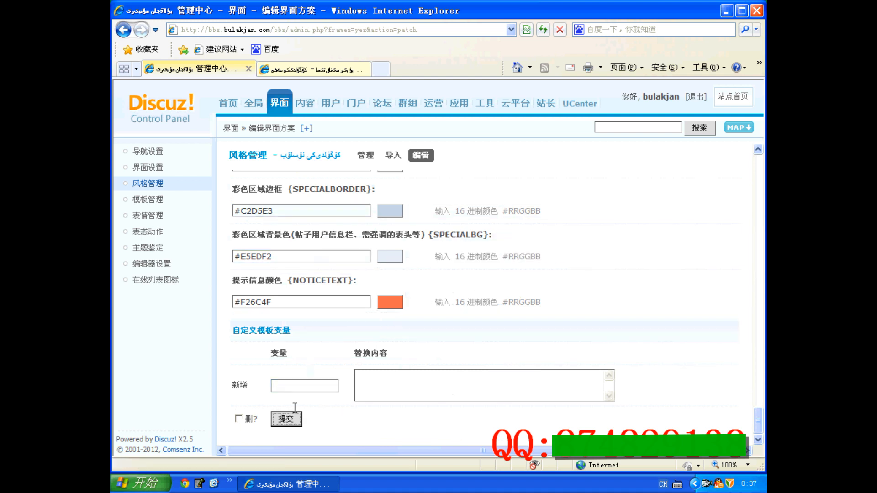
- Check the applied colour scheme on the forum's main page and return to the admin centre
{"action": "left_click", "coordinate": [315, 75]}
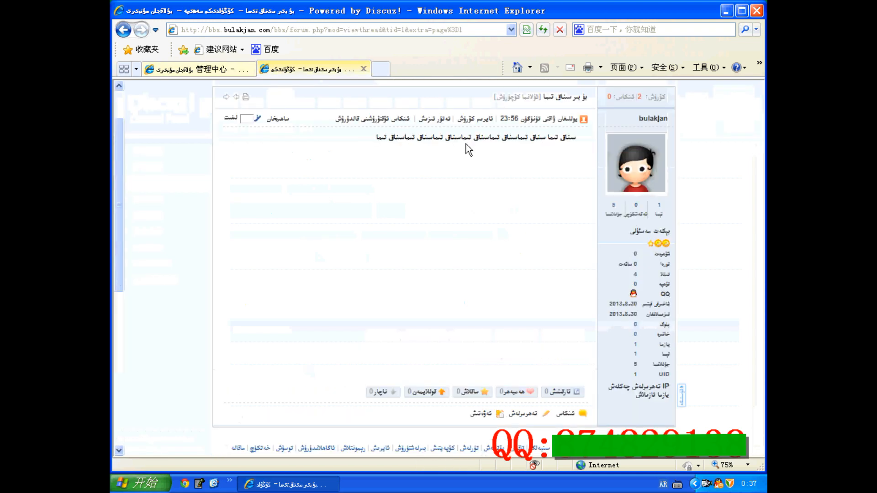
{"action": "left_click", "coordinate": [566, 149]}
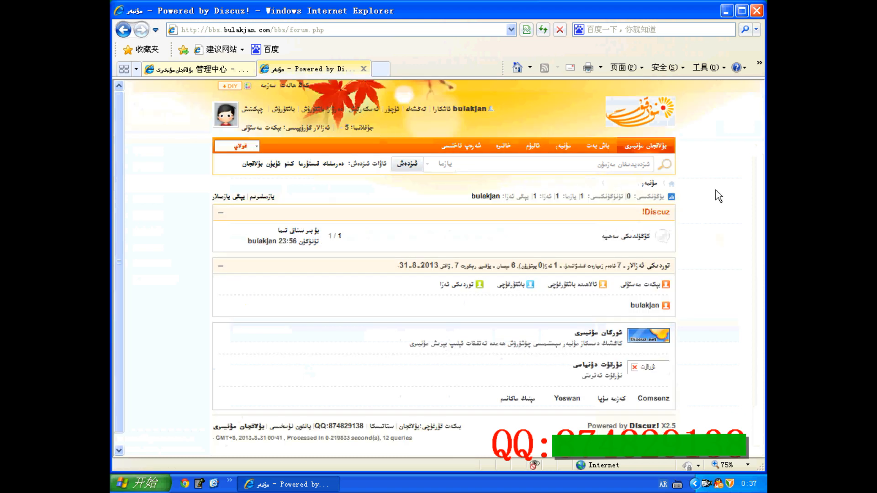
{"action": "left_click", "coordinate": [213, 70]}
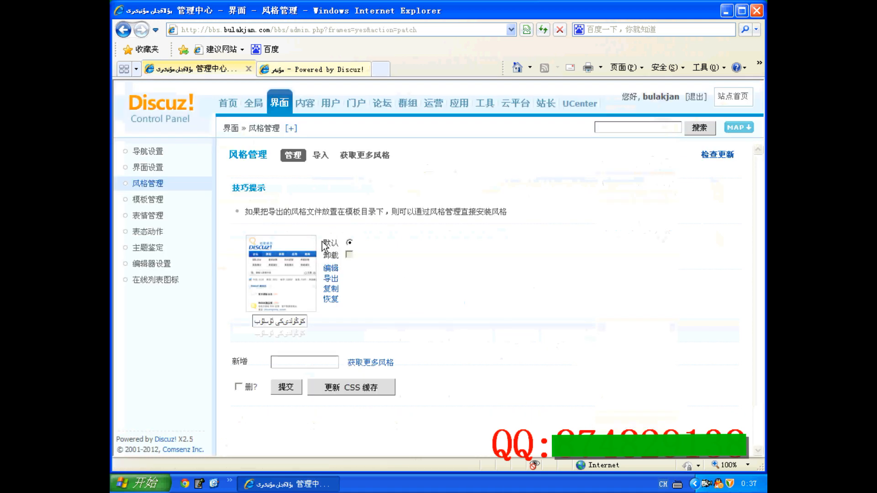
- Reopen the installed style for editing and examine its site logo setting, including the example format for a Flash logo
{"action": "left_click", "coordinate": [330, 268]}
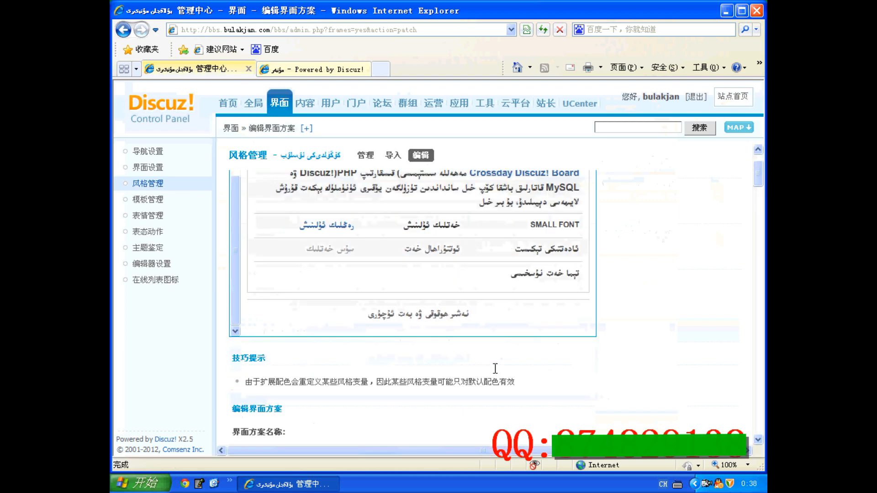
{"action": "scroll", "coordinate": [498, 367], "scroll_direction": "down", "scroll_amount": 8}
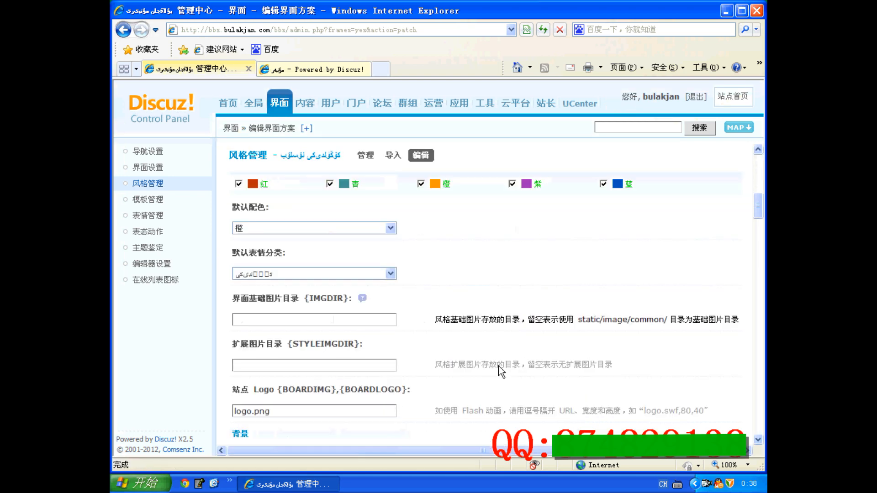
{"action": "scroll", "coordinate": [499, 371], "scroll_direction": "down", "scroll_amount": 2}
{"action": "left_click_drag", "start_coordinate": [294, 322], "coordinate": [209, 321]}
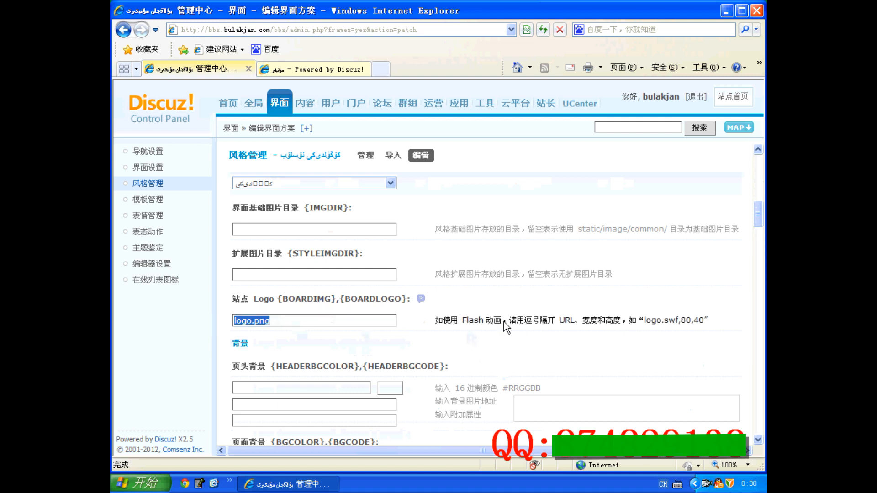
{"action": "left_click_drag", "start_coordinate": [644, 322], "coordinate": [685, 321]}
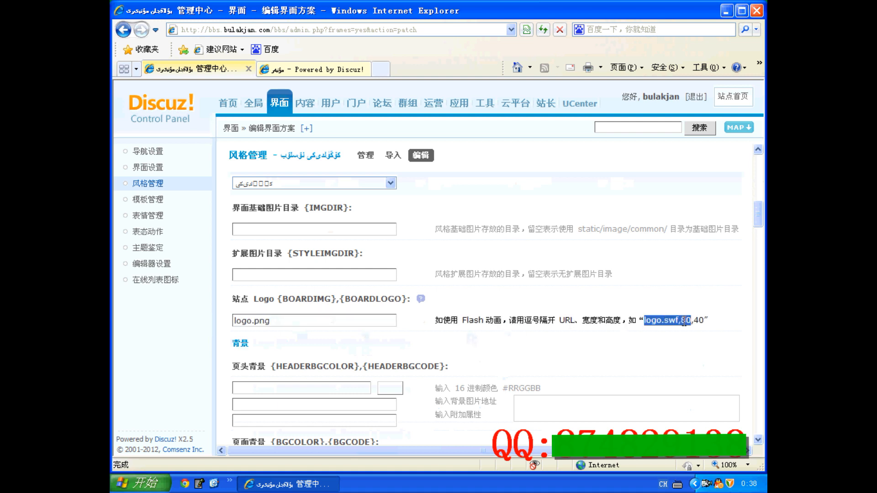
{"action": "left_click", "coordinate": [683, 323]}
{"action": "left_click_drag", "start_coordinate": [678, 322], "coordinate": [644, 322]}
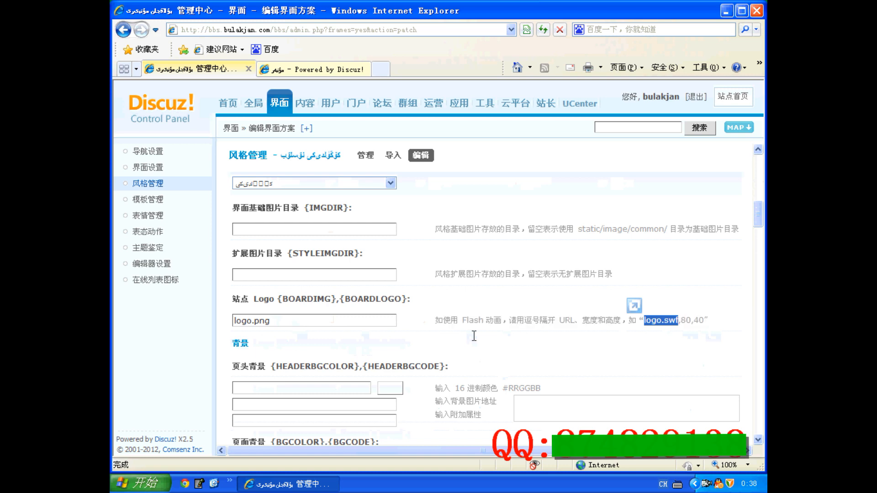
- Examine the style's background, header and footer, font, font size and post content variables
{"action": "scroll", "coordinate": [297, 341], "scroll_direction": "down", "scroll_amount": 3}
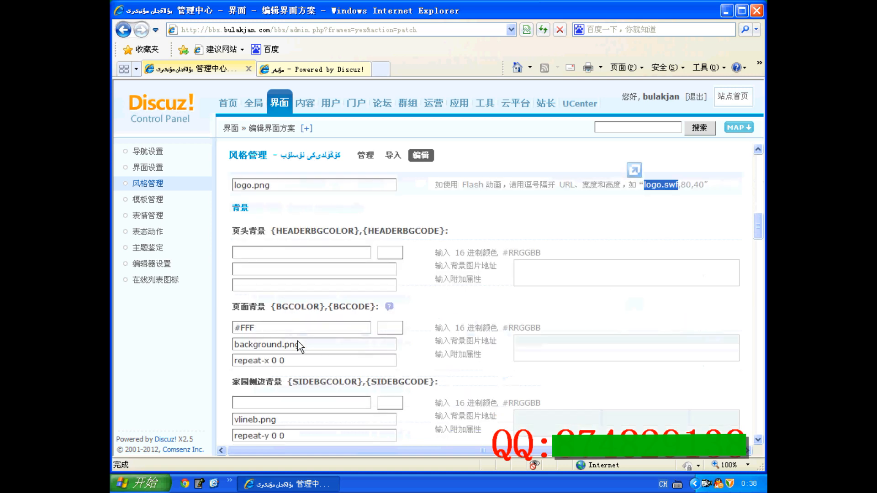
{"action": "scroll", "coordinate": [297, 340], "scroll_direction": "down", "scroll_amount": 4}
{"action": "scroll", "coordinate": [297, 340], "scroll_direction": "down", "scroll_amount": 1}
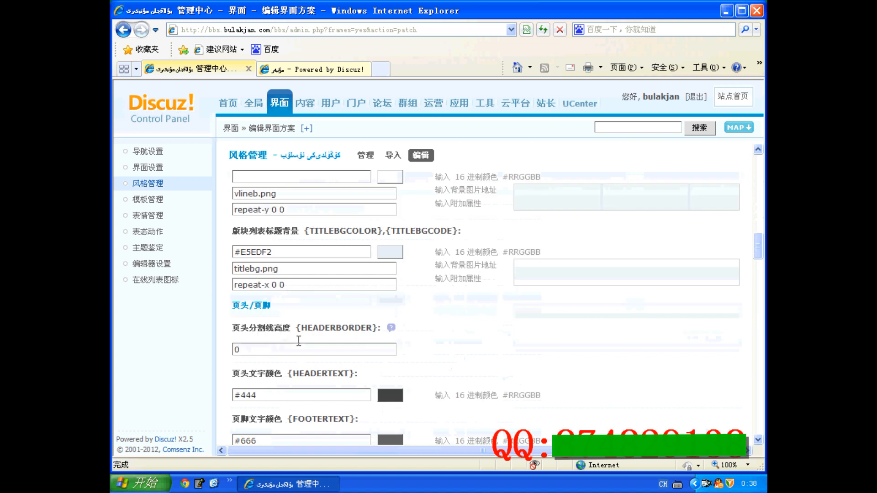
{"action": "scroll", "coordinate": [300, 347], "scroll_direction": "down", "scroll_amount": 3}
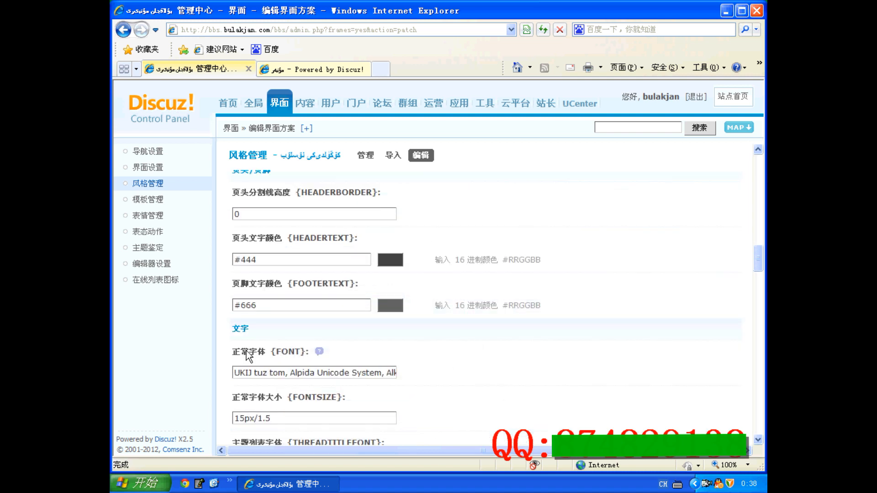
{"action": "left_click", "coordinate": [260, 370]}
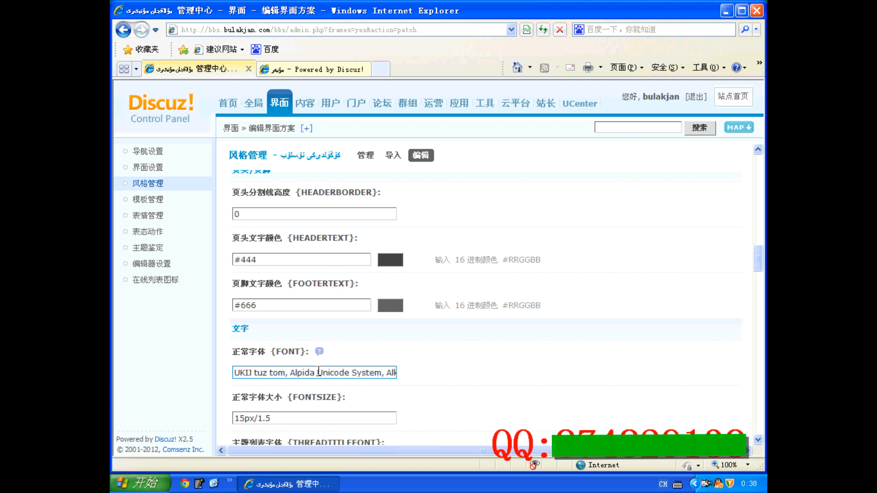
{"action": "scroll", "coordinate": [353, 372], "scroll_direction": "down", "scroll_amount": 2}
{"action": "left_click", "coordinate": [244, 332]}
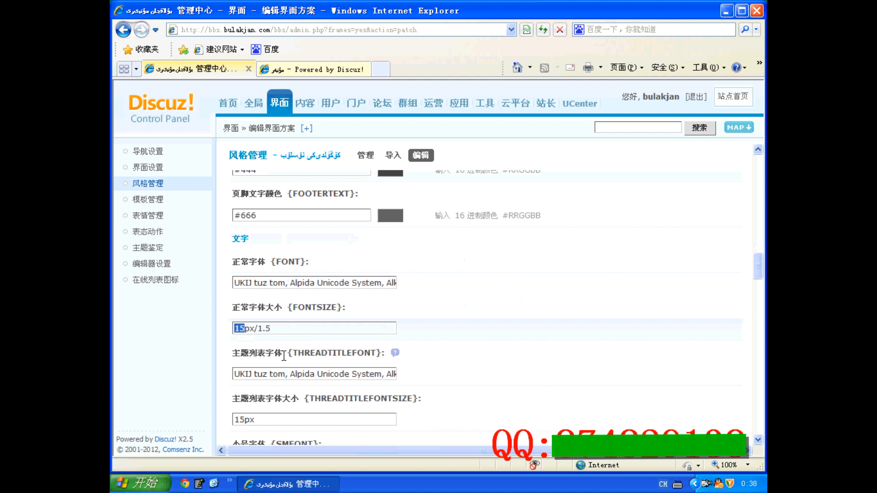
{"action": "scroll", "coordinate": [284, 355], "scroll_direction": "down", "scroll_amount": 3}
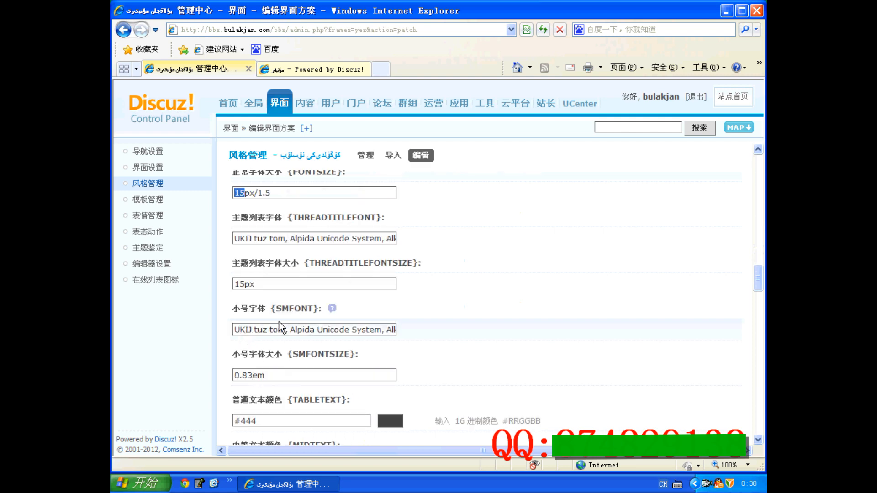
{"action": "scroll", "coordinate": [280, 327], "scroll_direction": "down", "scroll_amount": 10}
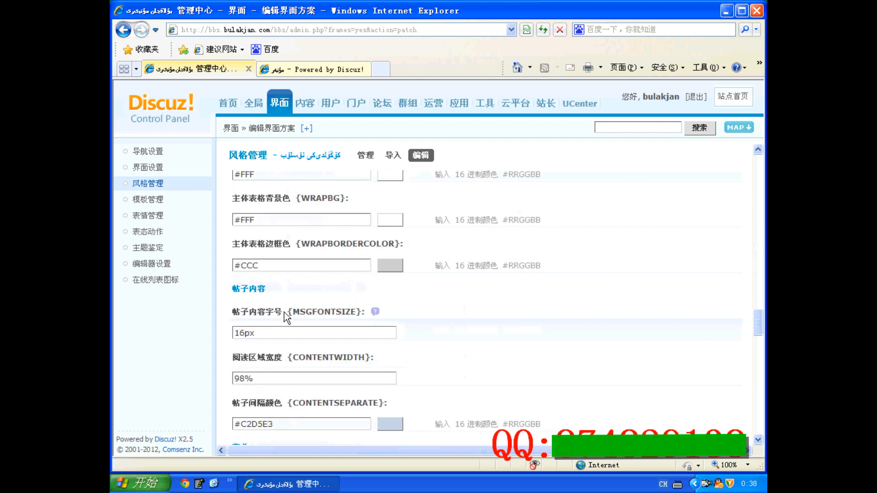
- Examine the main table border colour setting (WRAPBORDERCOLOR) and its colour palette, closing the palette without picking a colour
{"action": "scroll", "coordinate": [270, 329], "scroll_direction": "up", "scroll_amount": 2}
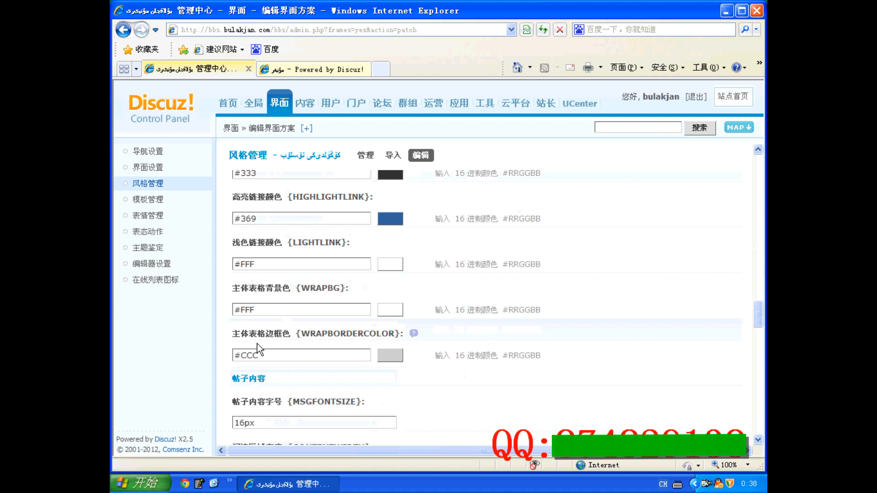
{"action": "left_click", "coordinate": [245, 361]}
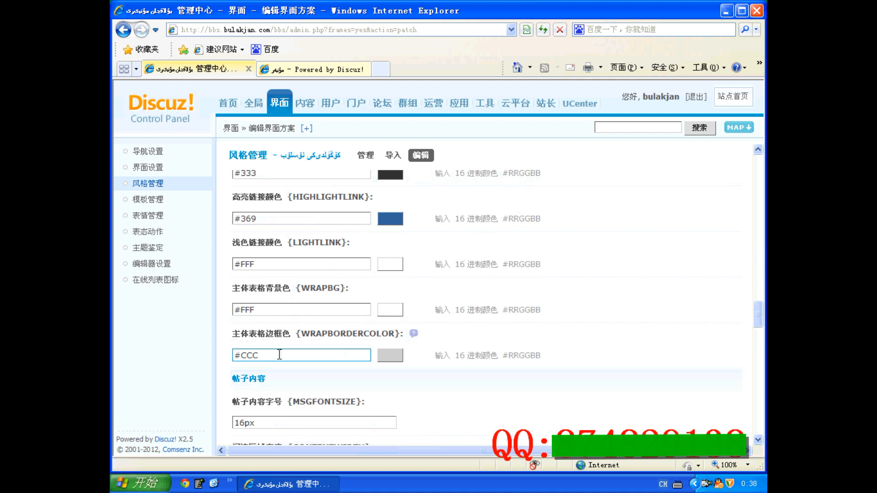
{"action": "left_click", "coordinate": [389, 355]}
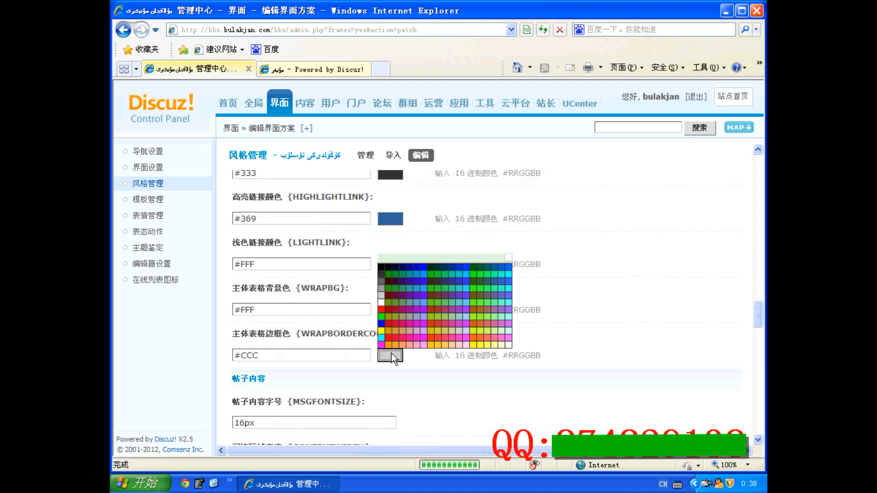
{"action": "left_click", "coordinate": [428, 379]}
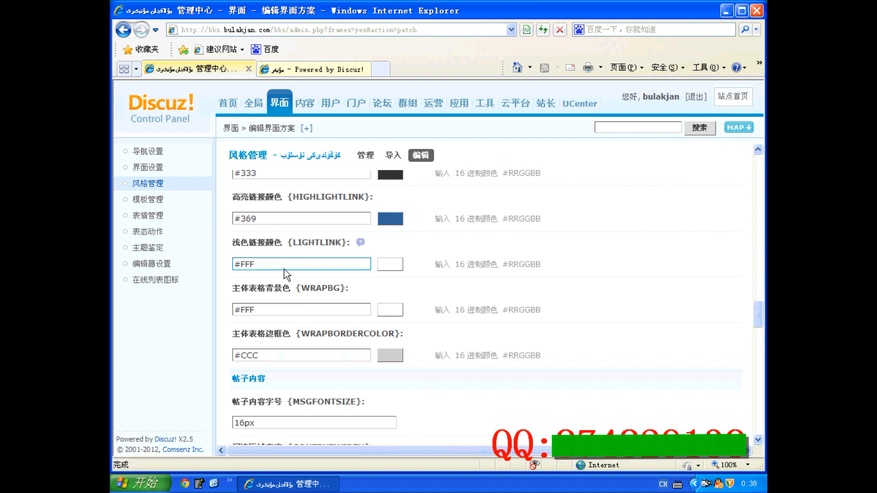
- Look at the template management list and the smiley categories in the admin centre
{"action": "left_click", "coordinate": [148, 200]}
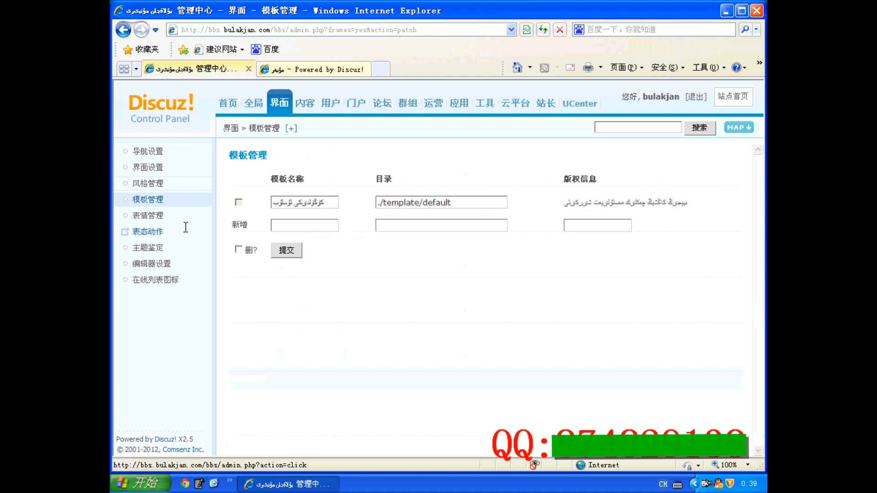
{"action": "left_click", "coordinate": [157, 217]}
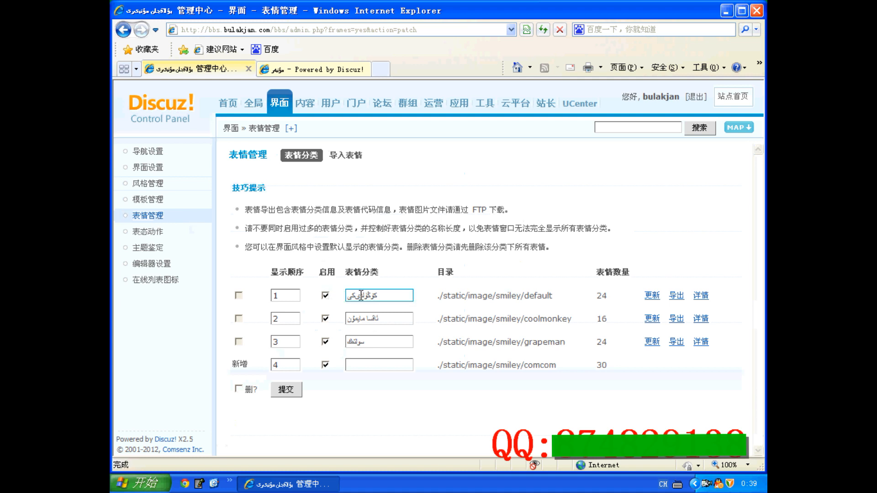
- Switch to the forum site and open the default board listed under Discuz!
{"action": "left_click", "coordinate": [315, 69]}
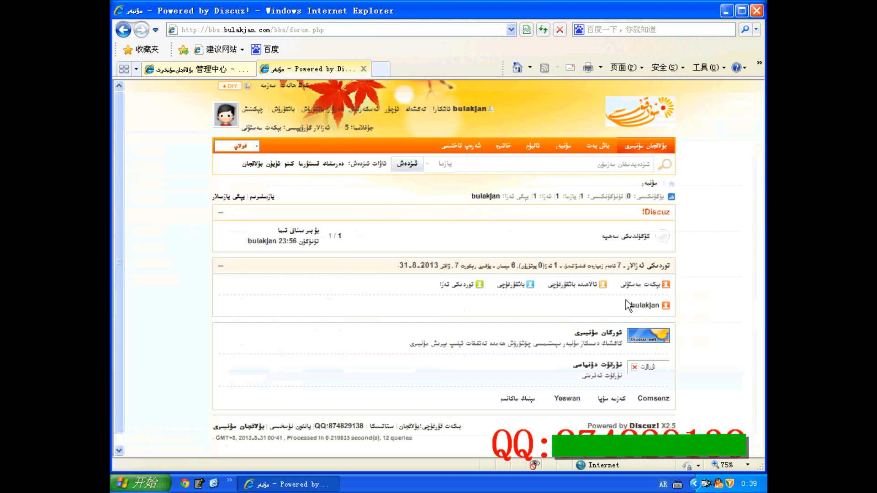
{"action": "left_click", "coordinate": [643, 305]}
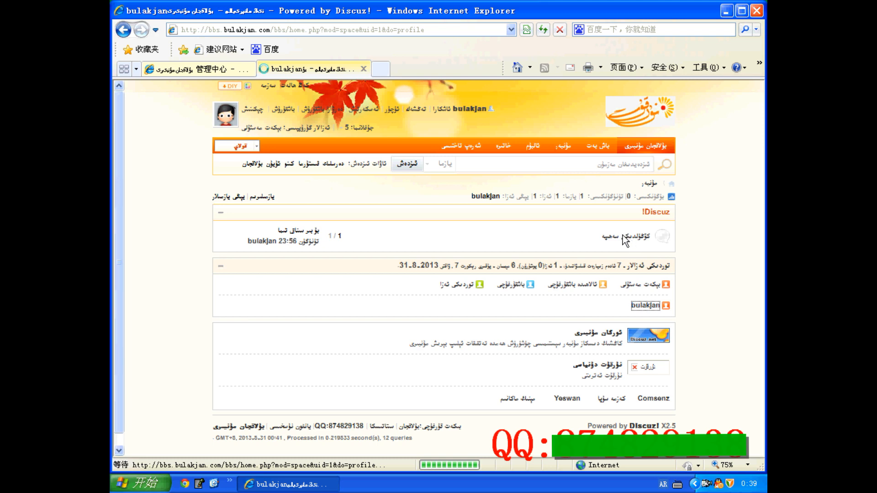
{"action": "left_click", "coordinate": [124, 30]}
{"action": "left_click", "coordinate": [619, 239]}
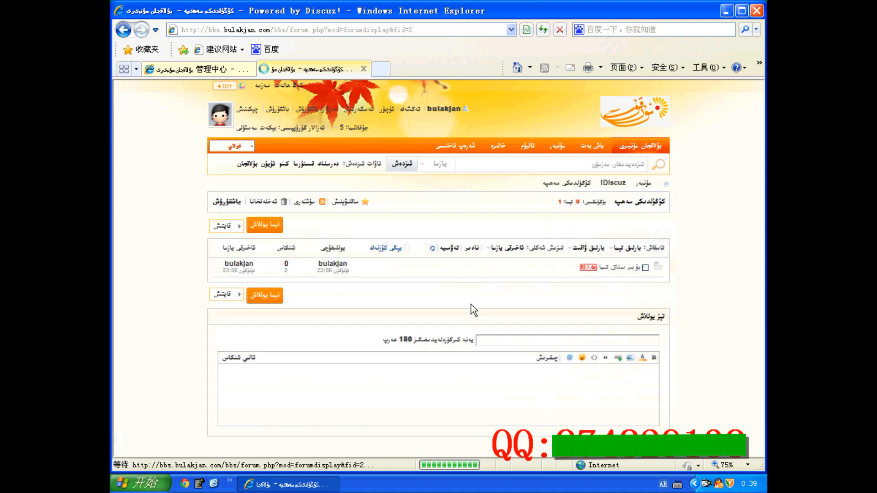
- Look through the three smiley categories in the board's quick reply editor and compare them with the admin centre's smiley category list
{"action": "left_click", "coordinate": [588, 360]}
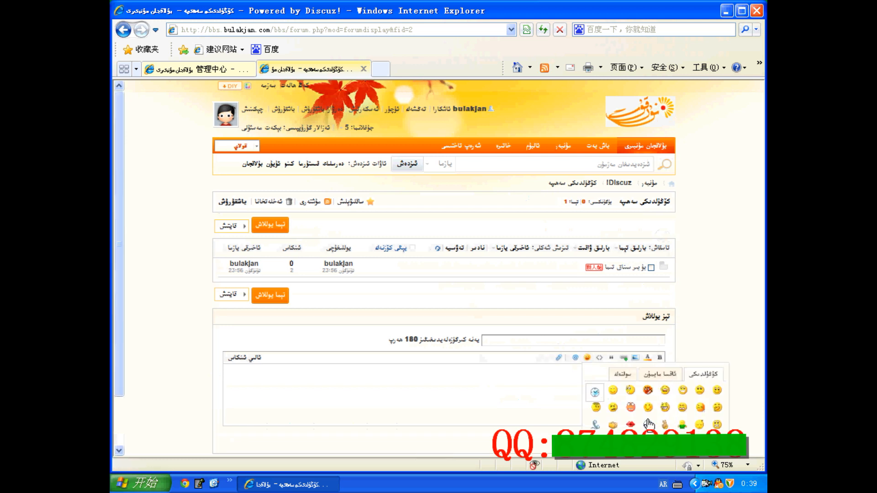
{"action": "left_click", "coordinate": [658, 381]}
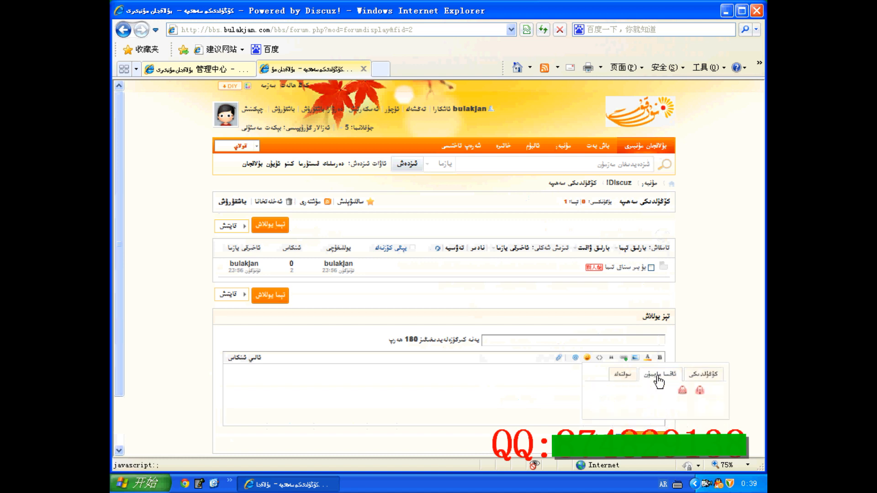
{"action": "left_click", "coordinate": [626, 382]}
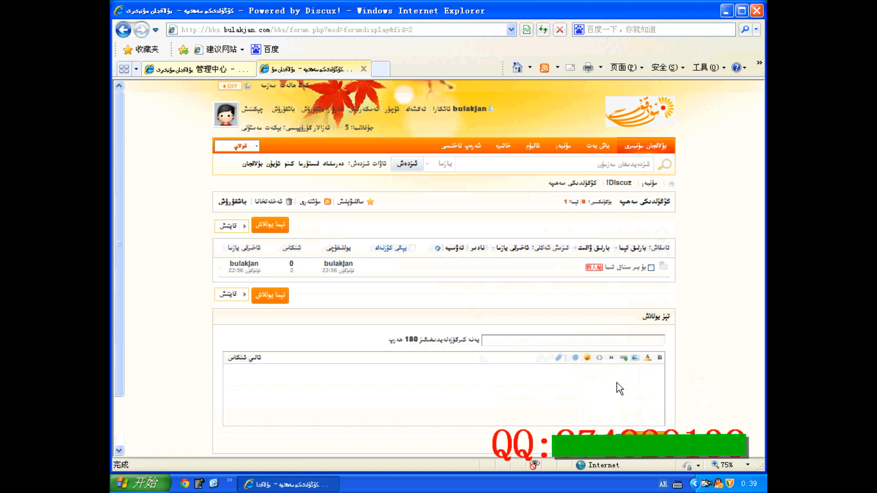
{"action": "left_click", "coordinate": [587, 357]}
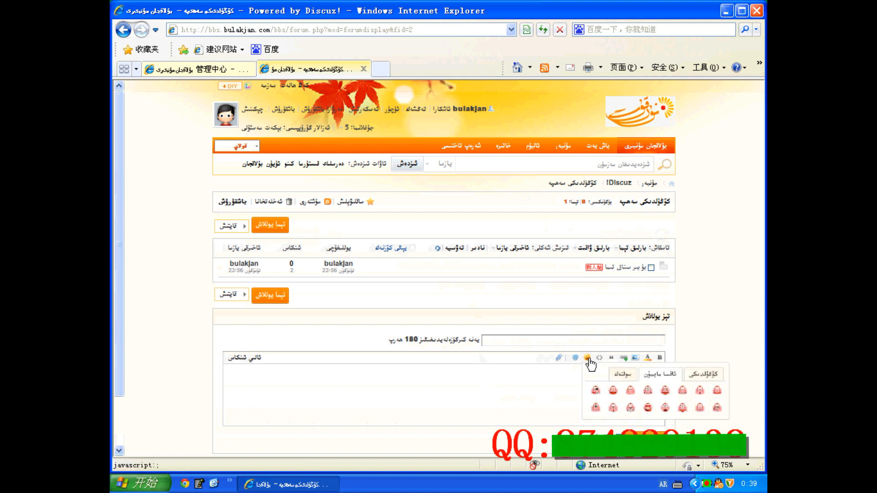
{"action": "left_click", "coordinate": [619, 375]}
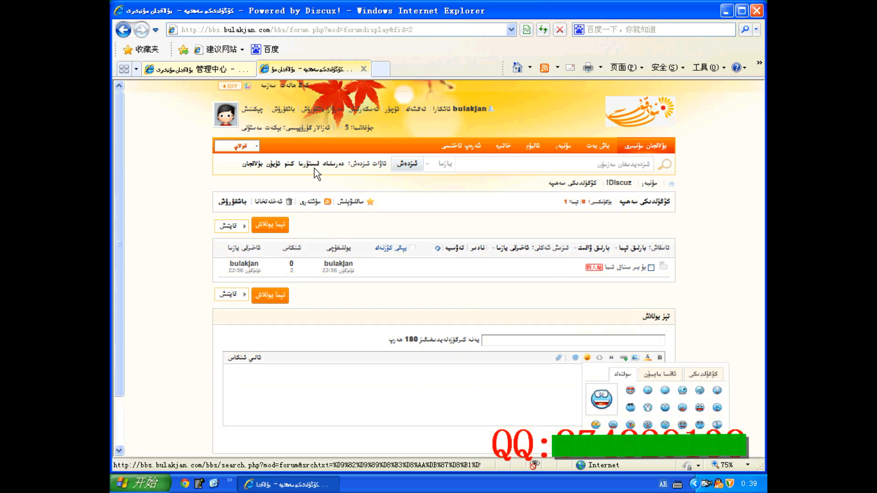
{"action": "left_click", "coordinate": [196, 69]}
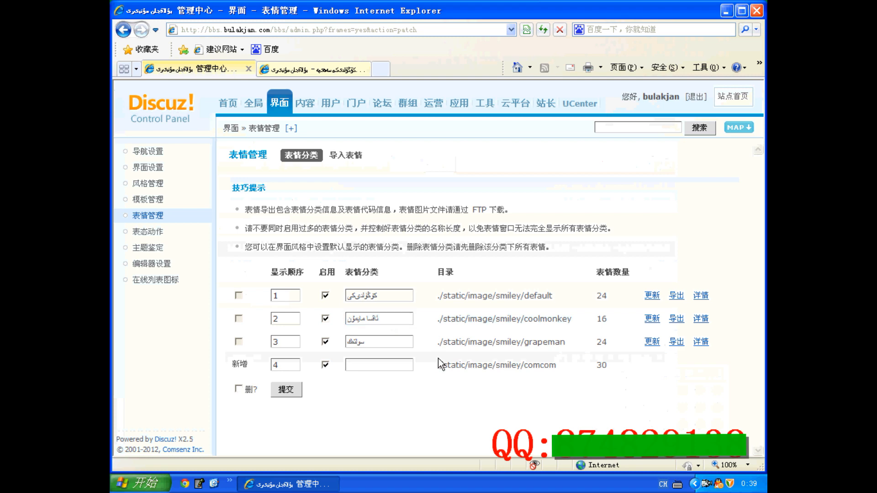
{"action": "left_click", "coordinate": [311, 69]}
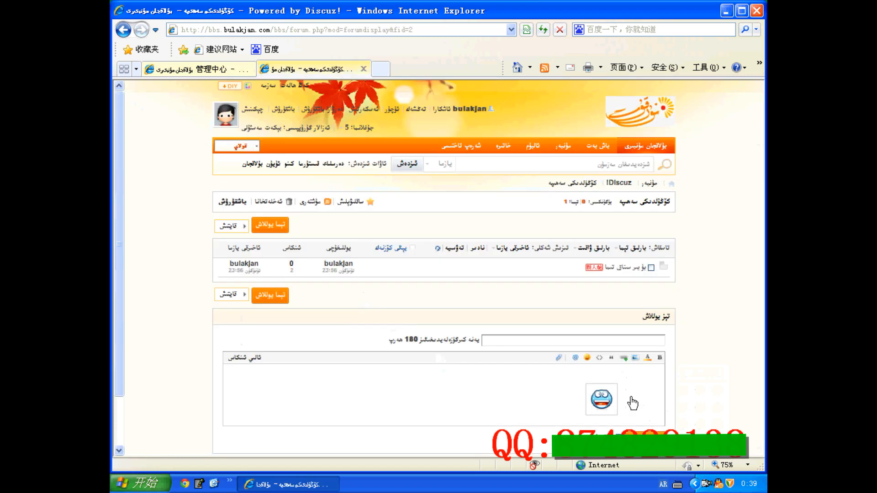
{"action": "left_click", "coordinate": [587, 357]}
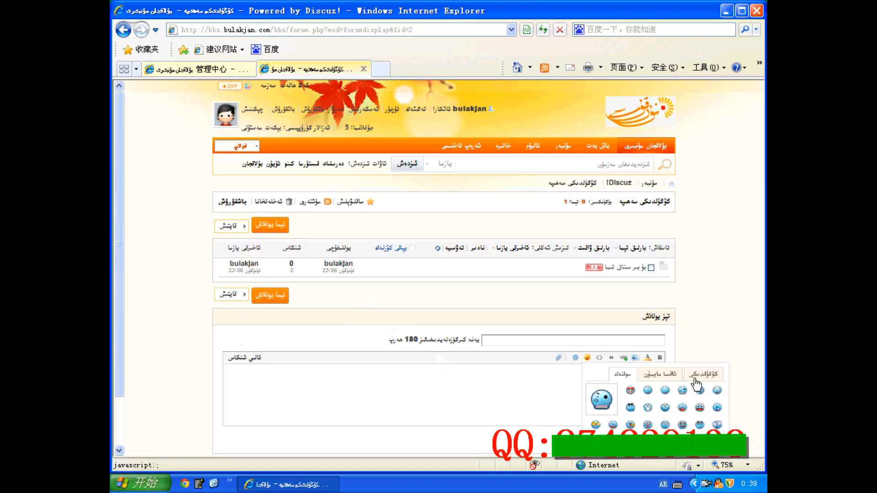
- Disable the coolmonkey, grapeman and comcom smiley categories in the admin centre and submit the change
{"action": "left_click", "coordinate": [191, 69]}
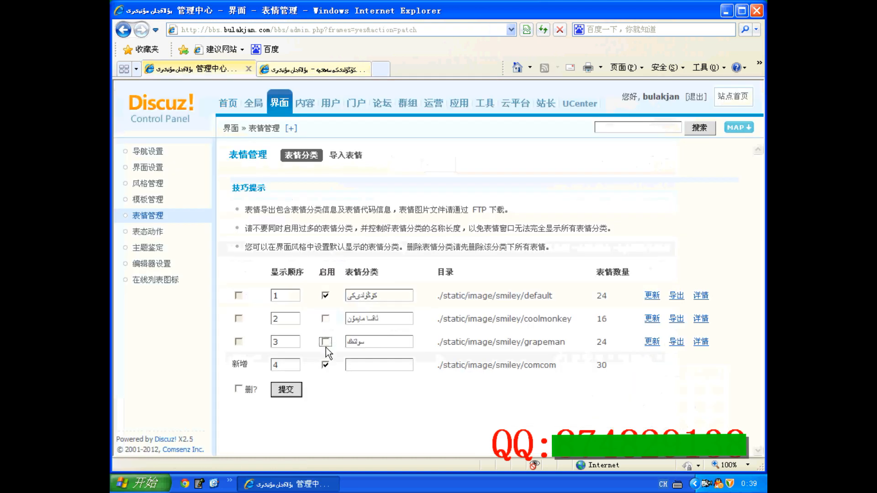
{"action": "left_click", "coordinate": [326, 365]}
{"action": "left_click", "coordinate": [297, 388]}
{"action": "left_click", "coordinate": [465, 213]}
- Review the smiley import options and examine the names of the blog reaction actions (日志动作)
{"action": "left_click", "coordinate": [352, 155]}
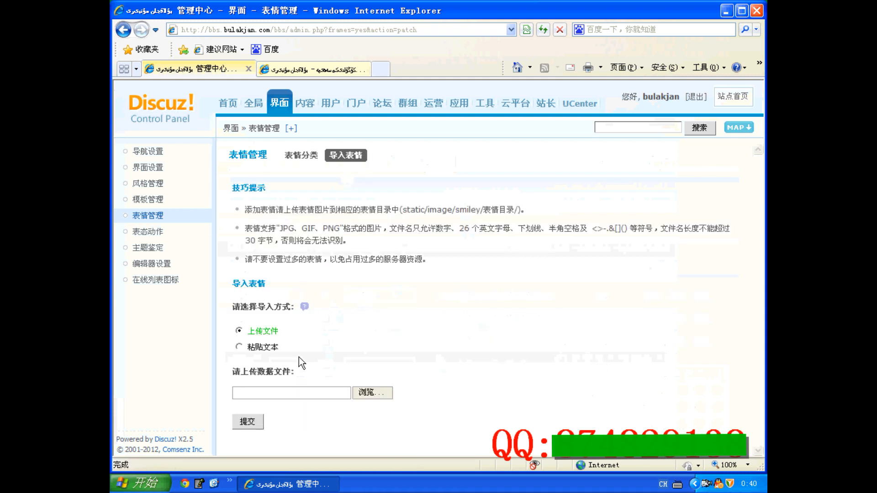
{"action": "left_click", "coordinate": [160, 234]}
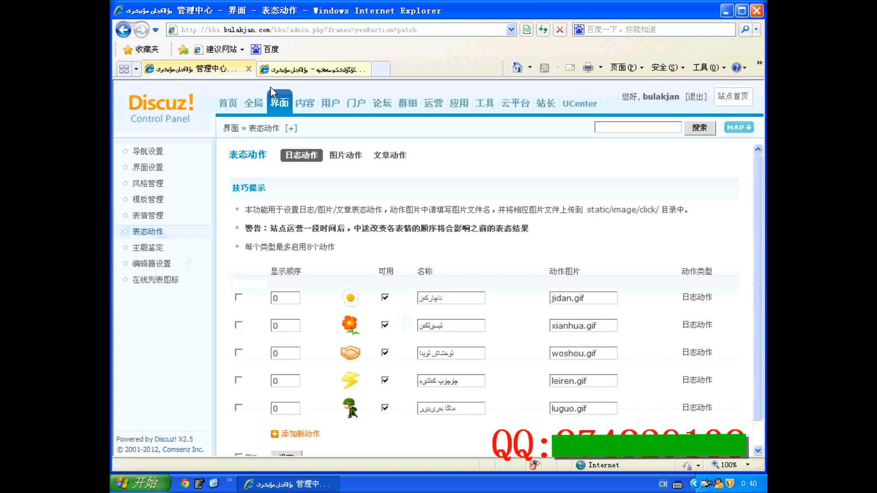
{"action": "left_click", "coordinate": [315, 69]}
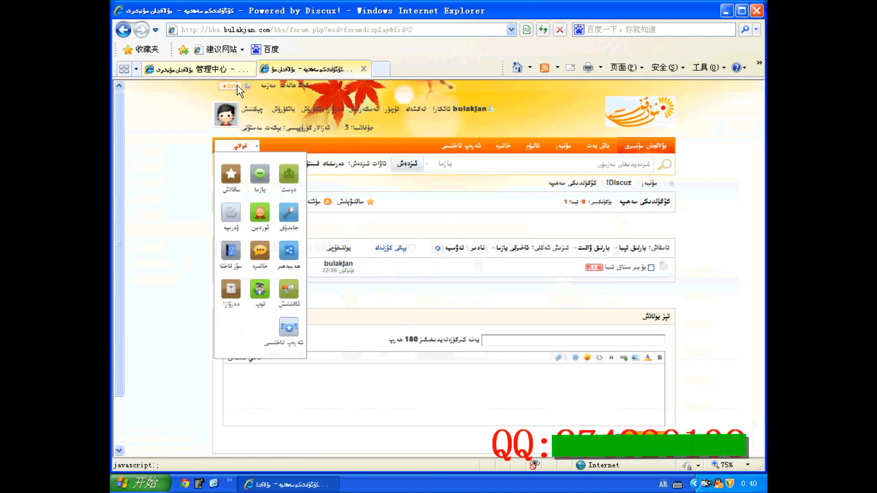
{"action": "left_click", "coordinate": [234, 70]}
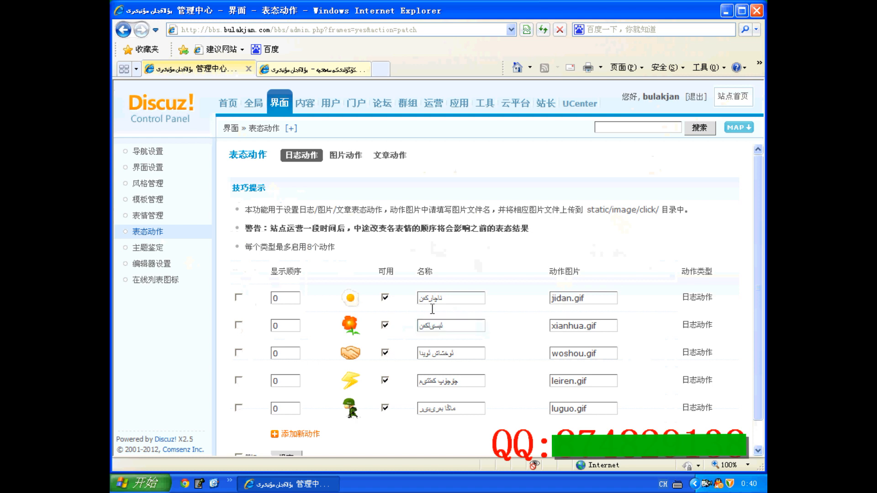
{"action": "left_click_drag", "start_coordinate": [457, 327], "coordinate": [359, 327]}
{"action": "left_click_drag", "start_coordinate": [474, 353], "coordinate": [387, 350]}
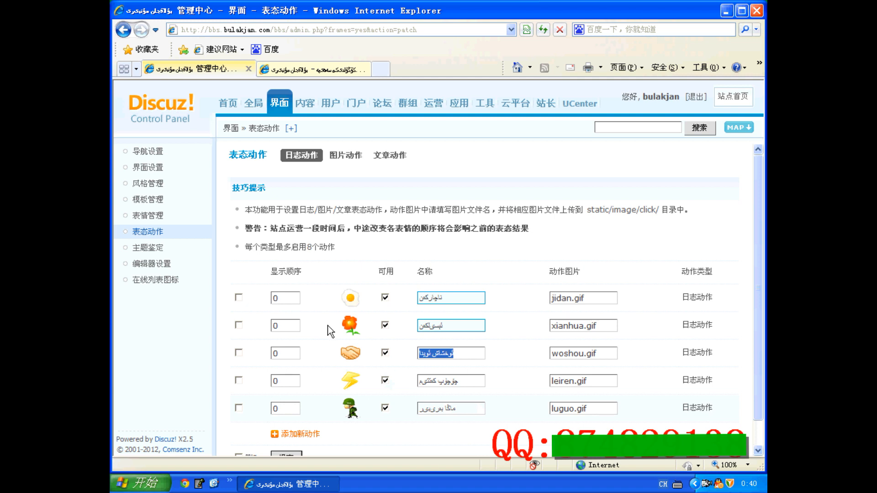
- Open the topic stamp settings (主题鉴定) and enable the associated icons for stamps 001.gif through 004.gif
{"action": "left_click", "coordinate": [147, 248]}
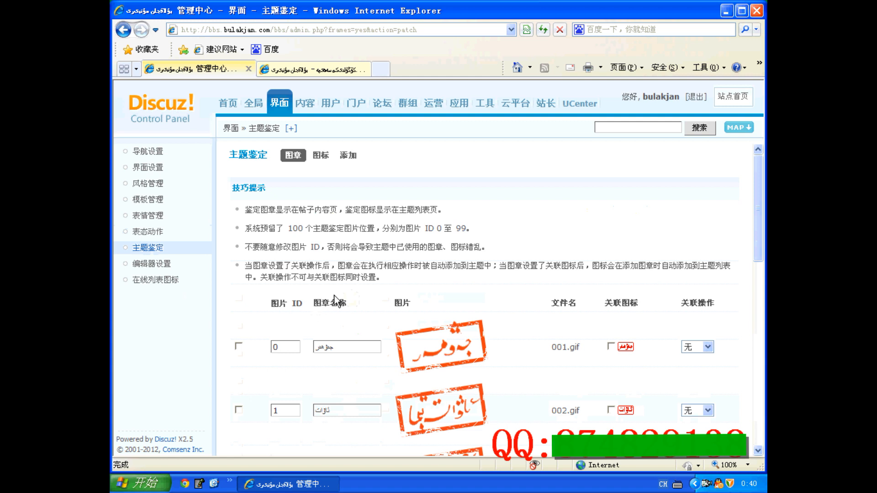
{"action": "scroll", "coordinate": [580, 322], "scroll_direction": "down", "scroll_amount": 2}
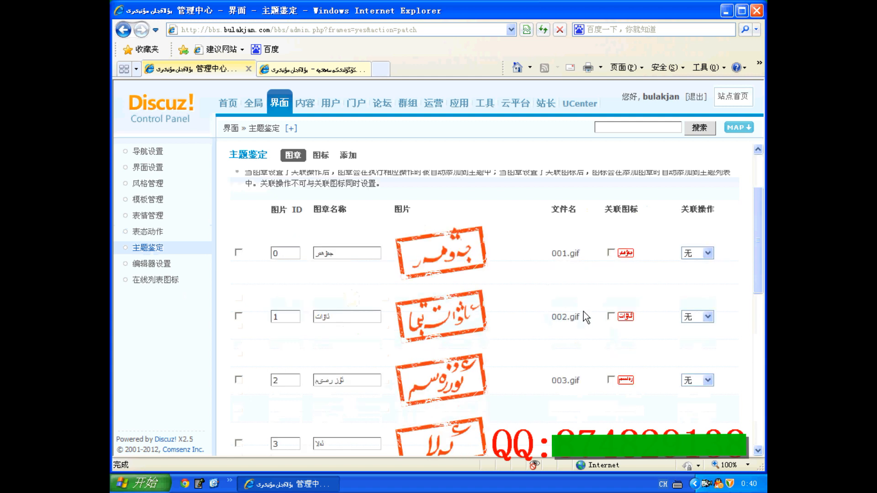
{"action": "left_click", "coordinate": [611, 317]}
{"action": "left_click", "coordinate": [611, 380]}
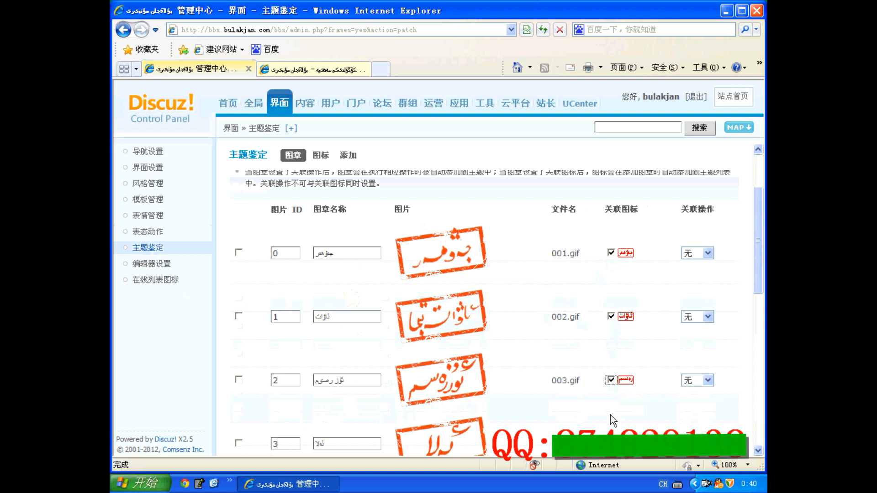
- Set the associated operations of the stamps to 精华 for 001.gif, 推送 for 002.gif and 推荐 for 003.gif
{"action": "left_click", "coordinate": [694, 251]}
{"action": "left_click", "coordinate": [692, 289]}
{"action": "left_click", "coordinate": [688, 318]}
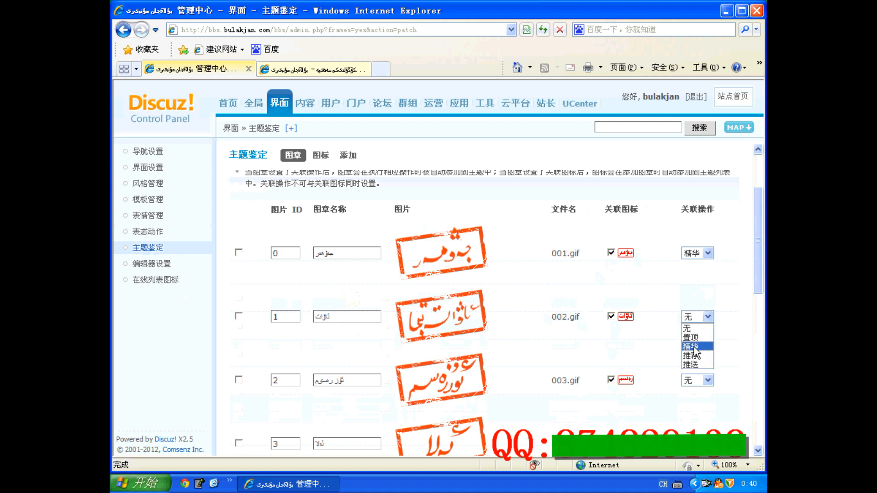
{"action": "left_click", "coordinate": [691, 363]}
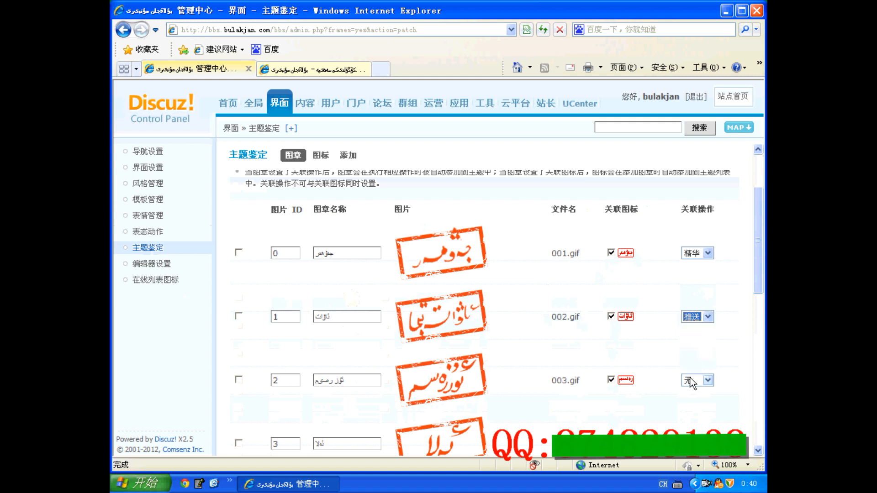
{"action": "left_click", "coordinate": [688, 382]}
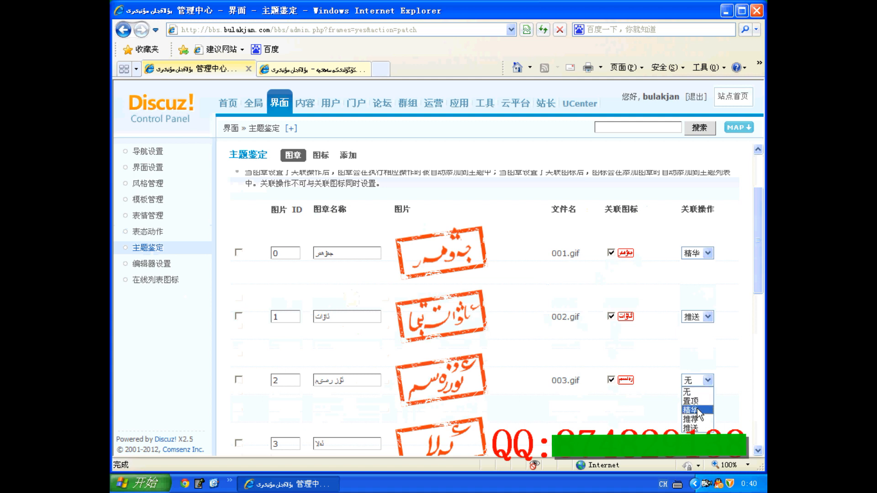
{"action": "left_click", "coordinate": [692, 419]}
- Choose an associated operation for stamp 004.gif and submit the topic stamp settings
{"action": "scroll", "coordinate": [727, 396], "scroll_direction": "down", "scroll_amount": 3}
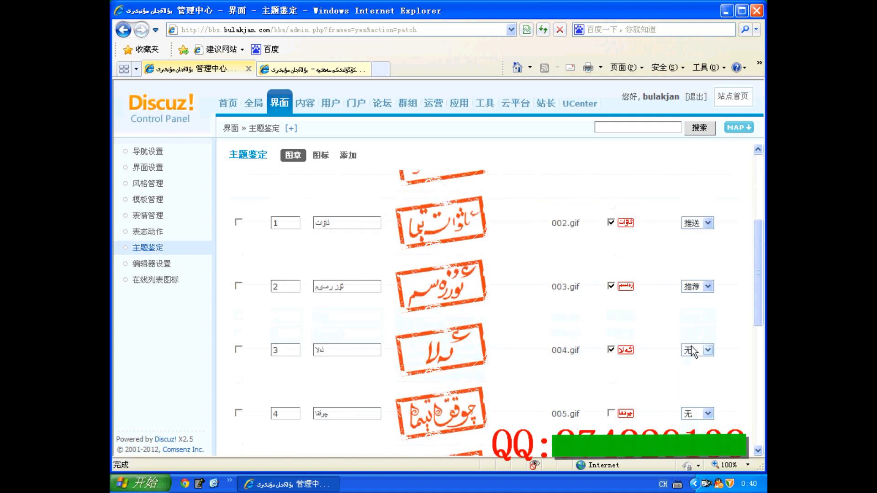
{"action": "left_click", "coordinate": [691, 351]}
{"action": "left_click", "coordinate": [691, 380]}
{"action": "scroll", "coordinate": [493, 401], "scroll_direction": "down", "scroll_amount": 10}
{"action": "left_click", "coordinate": [287, 430]}
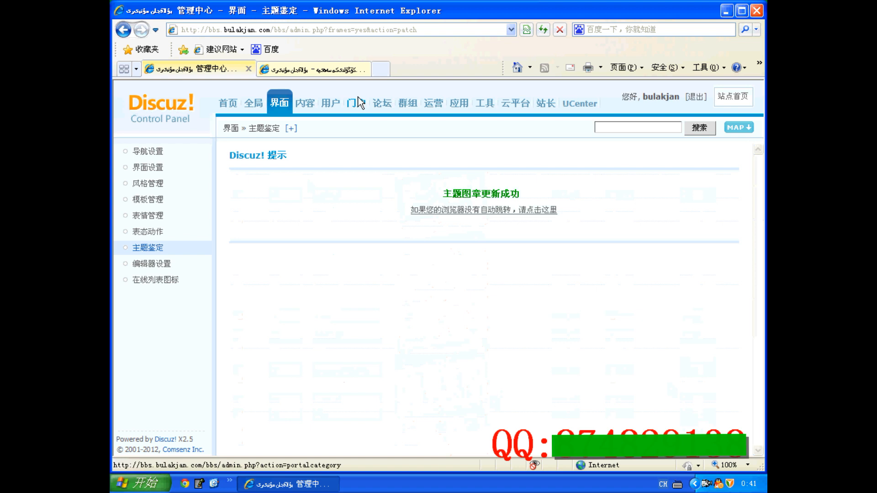
- Open the test topic on the forum and apply the ئۆز رەسىم stamp to it
{"action": "left_click", "coordinate": [329, 68]}
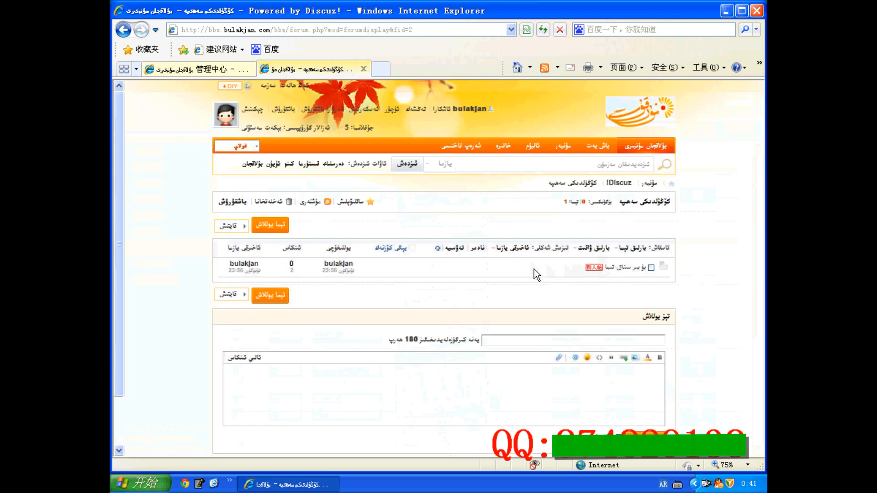
{"action": "left_click", "coordinate": [632, 267]}
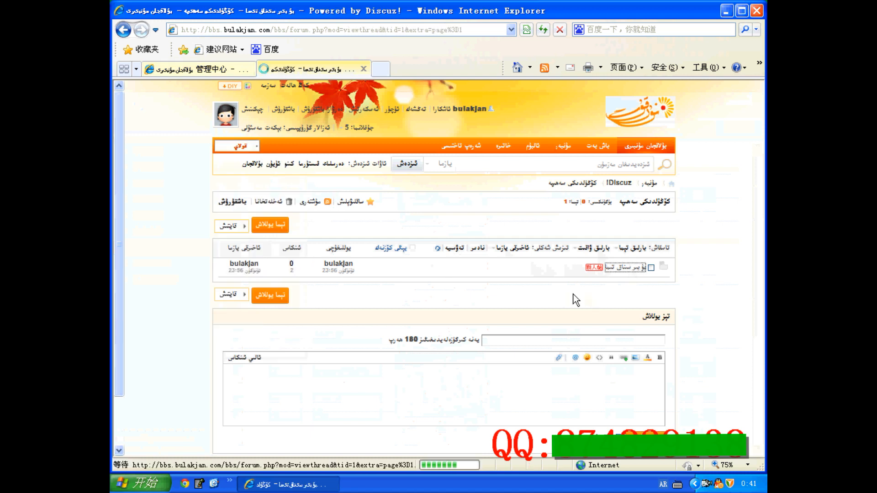
{"action": "left_click", "coordinate": [561, 234]}
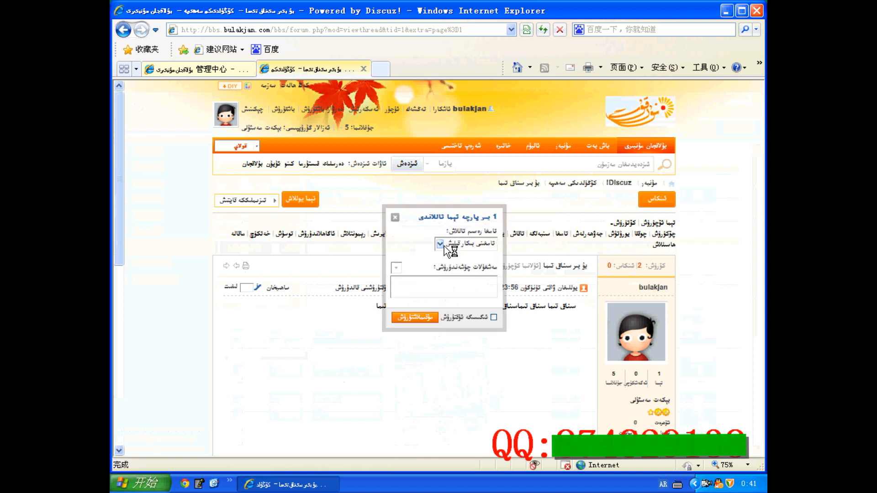
{"action": "left_click", "coordinate": [440, 244]}
{"action": "left_click", "coordinate": [456, 282]}
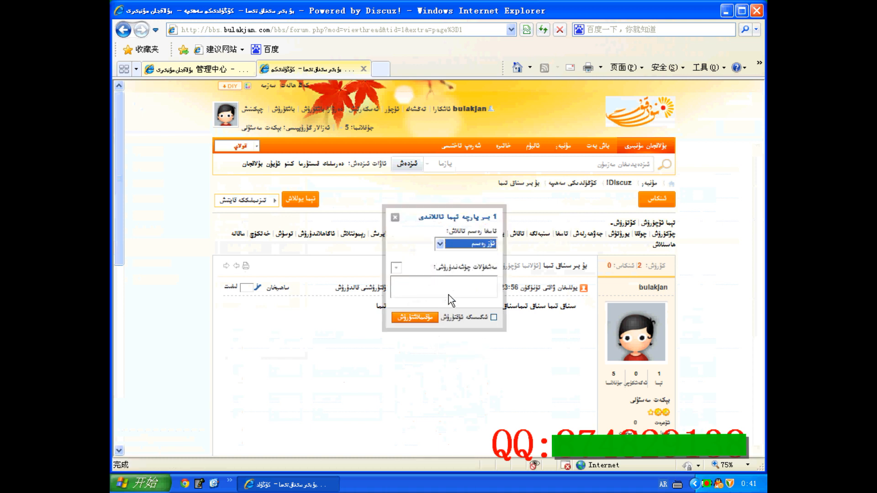
{"action": "left_click", "coordinate": [414, 317]}
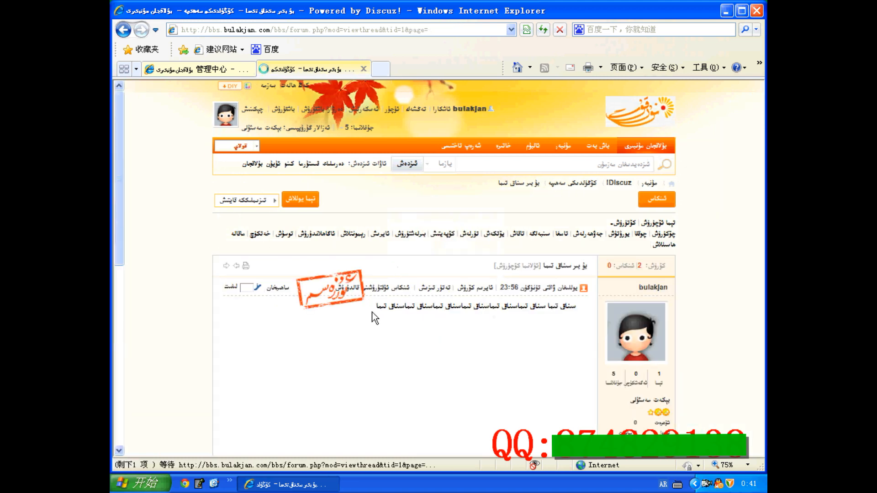
- Return to the topic stamp settings and review the icon list (图标) and the page for adding stamps or icons (添加)
{"action": "left_click", "coordinate": [225, 69]}
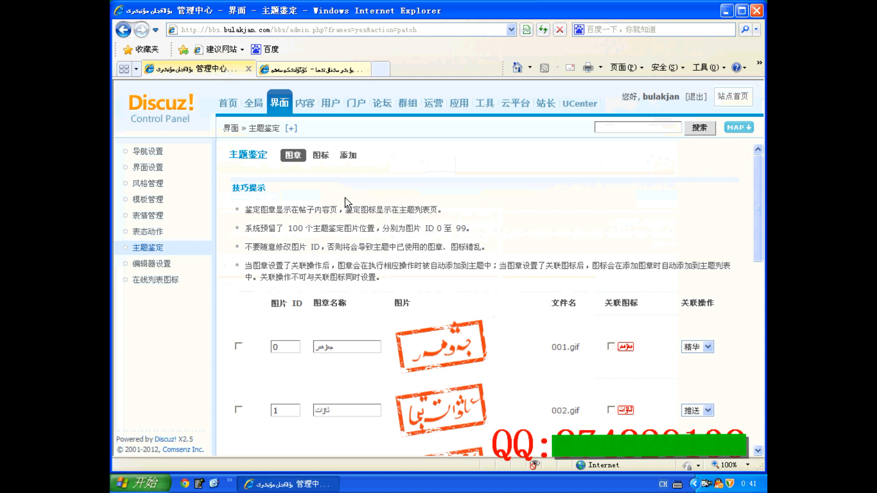
{"action": "left_click", "coordinate": [318, 155]}
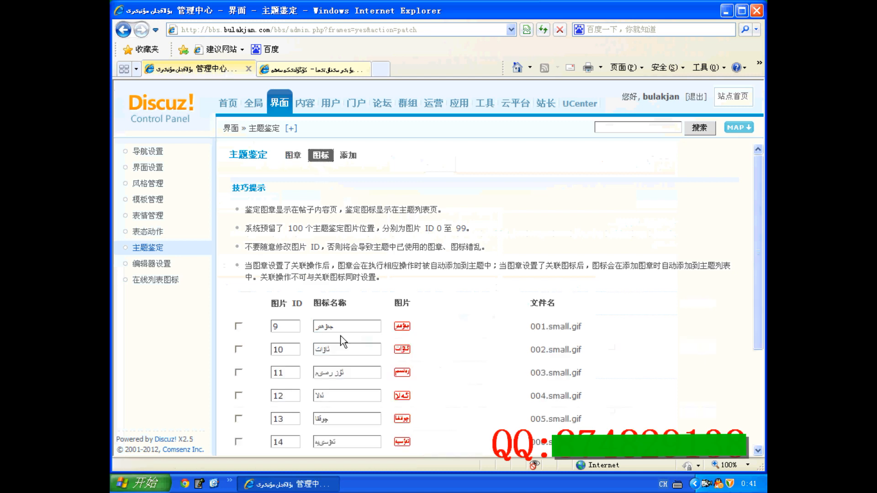
{"action": "scroll", "coordinate": [343, 340], "scroll_direction": "down", "scroll_amount": 3}
{"action": "scroll", "coordinate": [401, 187], "scroll_direction": "up", "scroll_amount": 3}
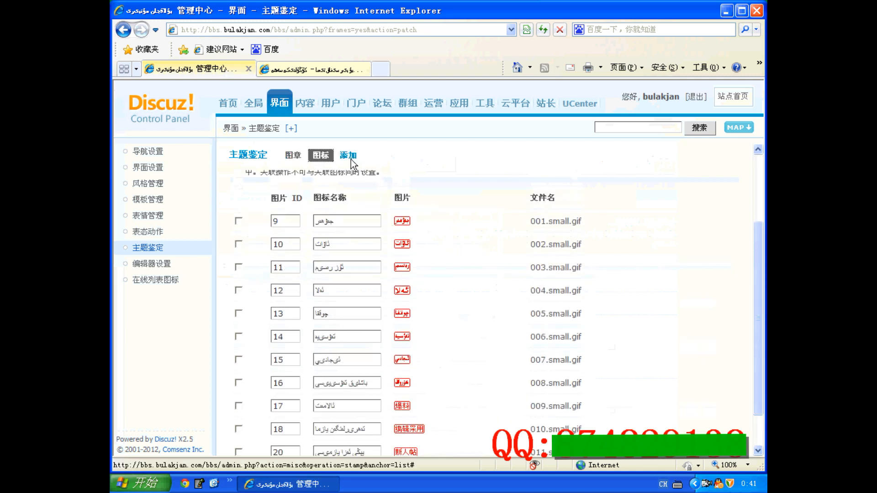
{"action": "left_click", "coordinate": [348, 155]}
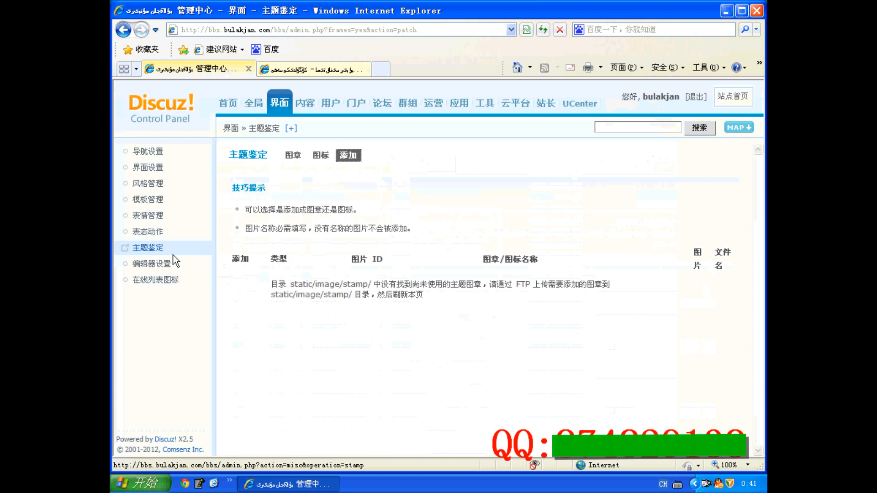
- Open the editor settings (编辑器设置), then open the forum's new-topic form to examine its post editor
{"action": "left_click", "coordinate": [155, 264]}
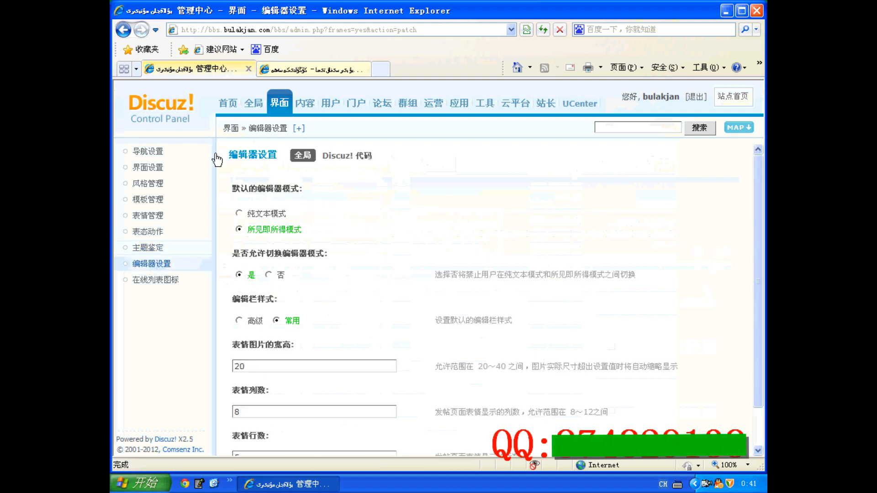
{"action": "left_click", "coordinate": [301, 71]}
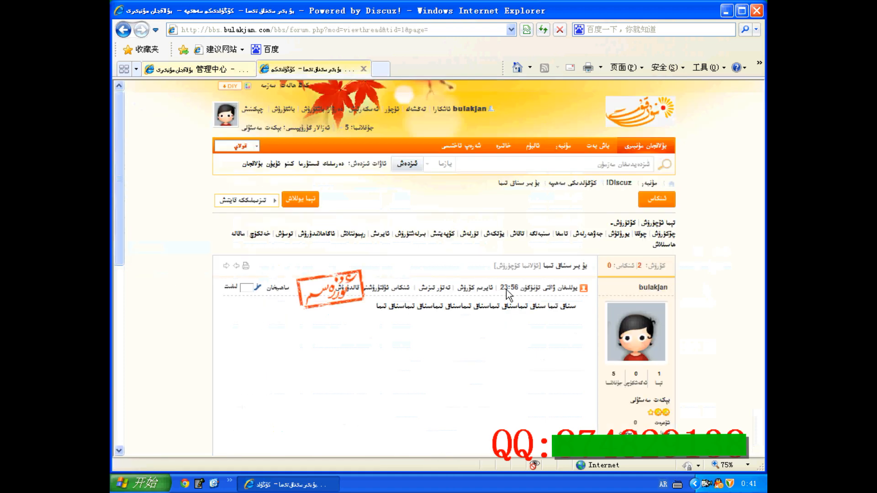
{"action": "left_click", "coordinate": [300, 199]}
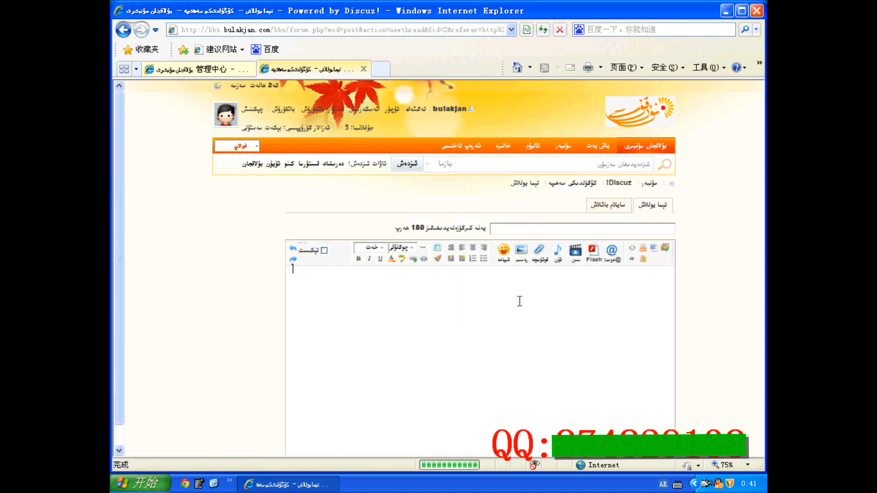
- Set the default editor mode to 纯文本模式 and the editor toolbar style to 高级, and submit the editor settings
{"action": "left_click", "coordinate": [212, 70]}
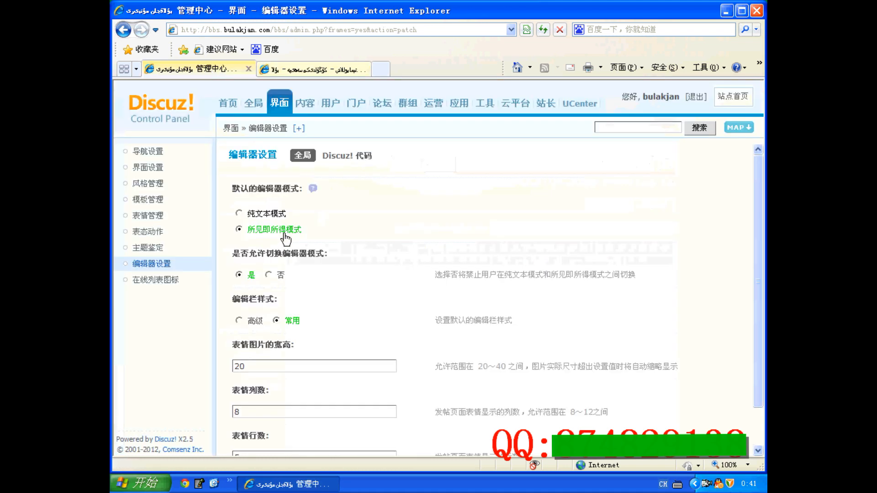
{"action": "left_click", "coordinate": [241, 214]}
{"action": "left_click", "coordinate": [239, 320]}
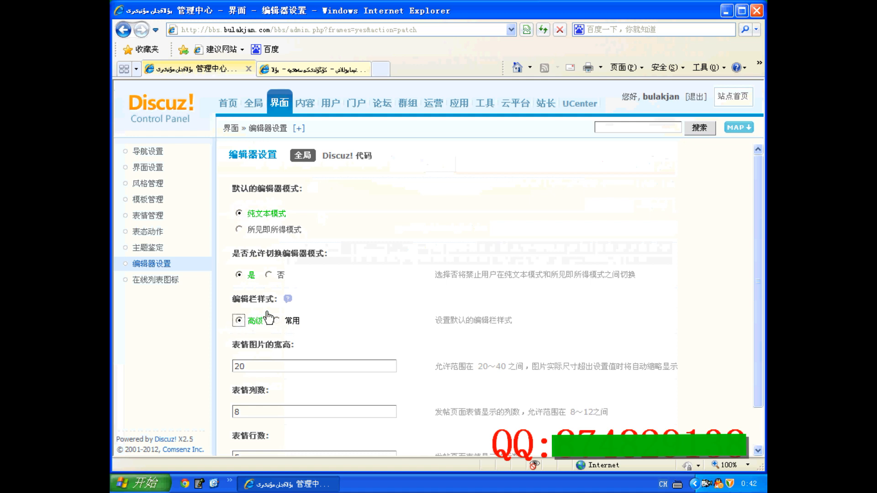
{"action": "scroll", "coordinate": [269, 318], "scroll_direction": "down", "scroll_amount": 1}
{"action": "left_click", "coordinate": [244, 433]}
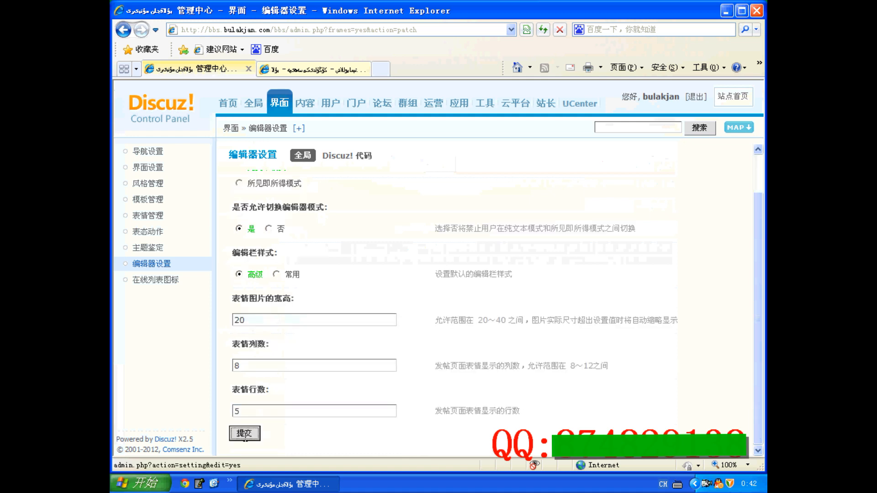